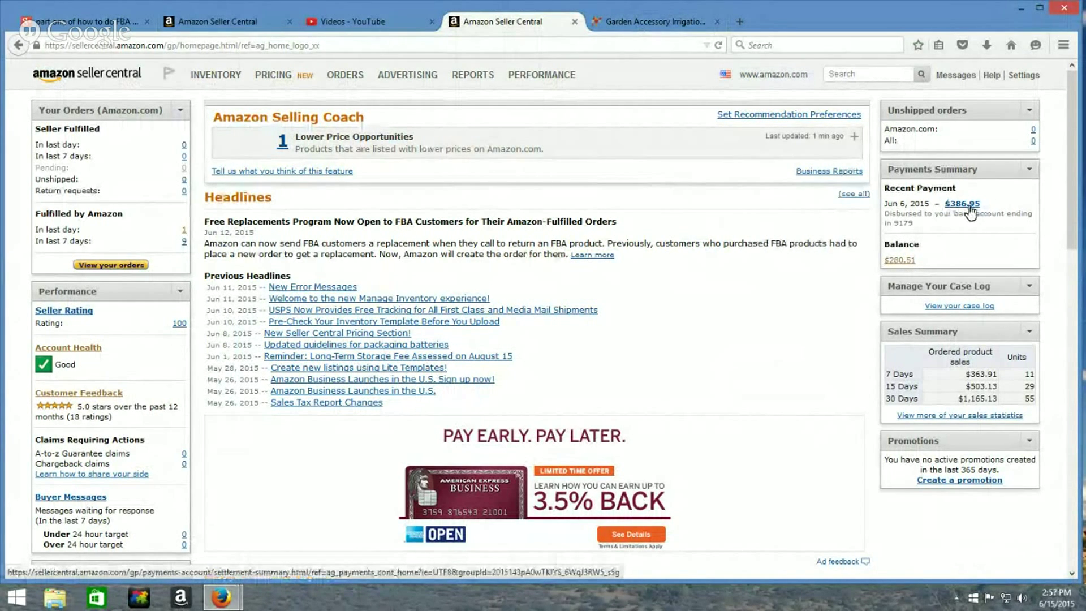
Review the last 7 days' orders, then return to the Seller Central home and open a new tab
click(96, 267)
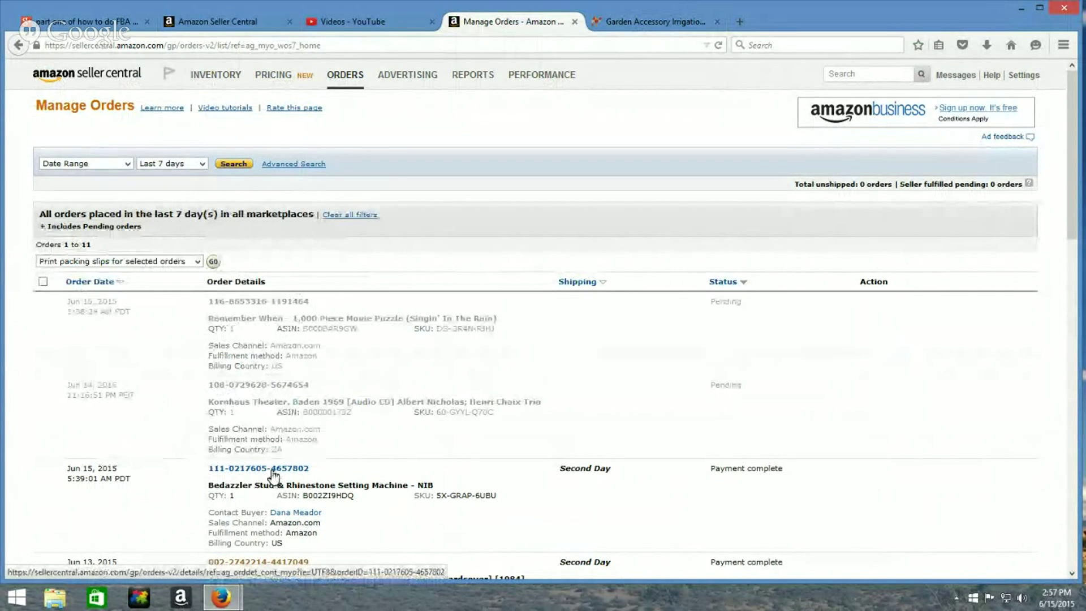
scroll(592, 410, down, 3)
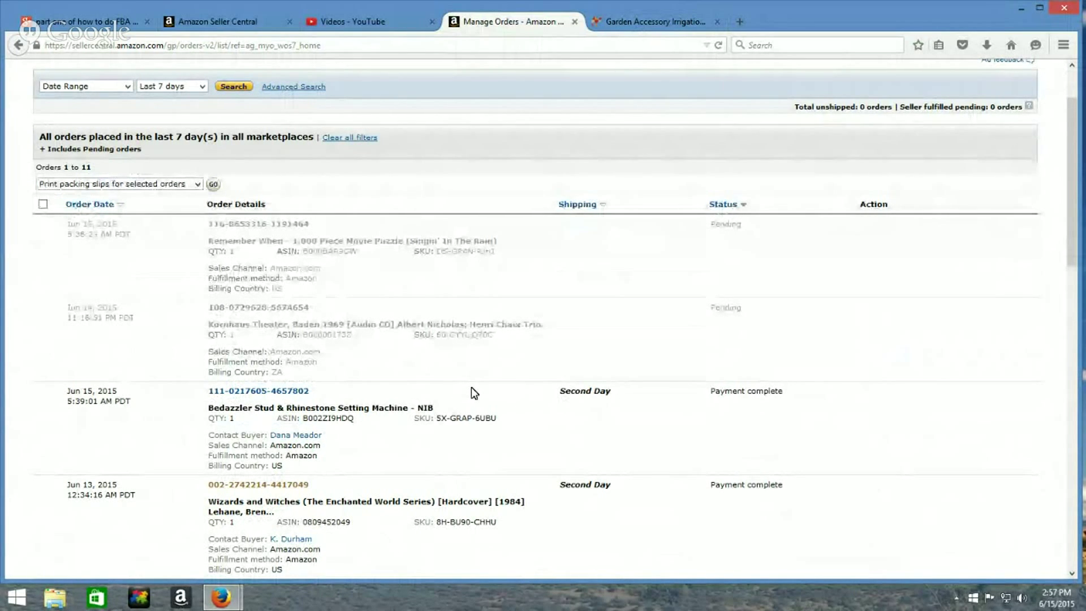
scroll(478, 391, up, 3)
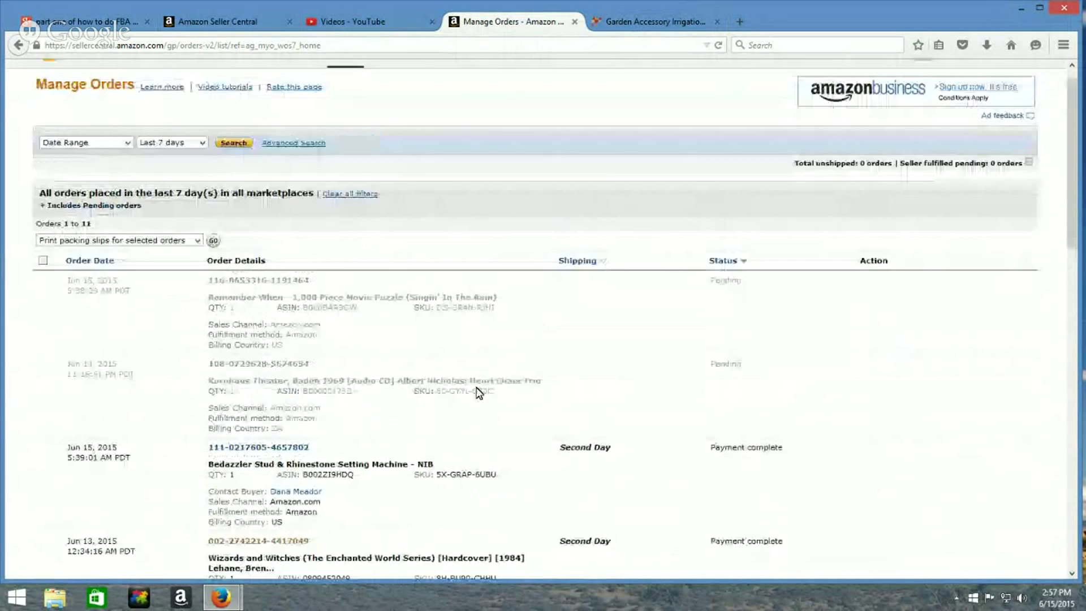
click(101, 80)
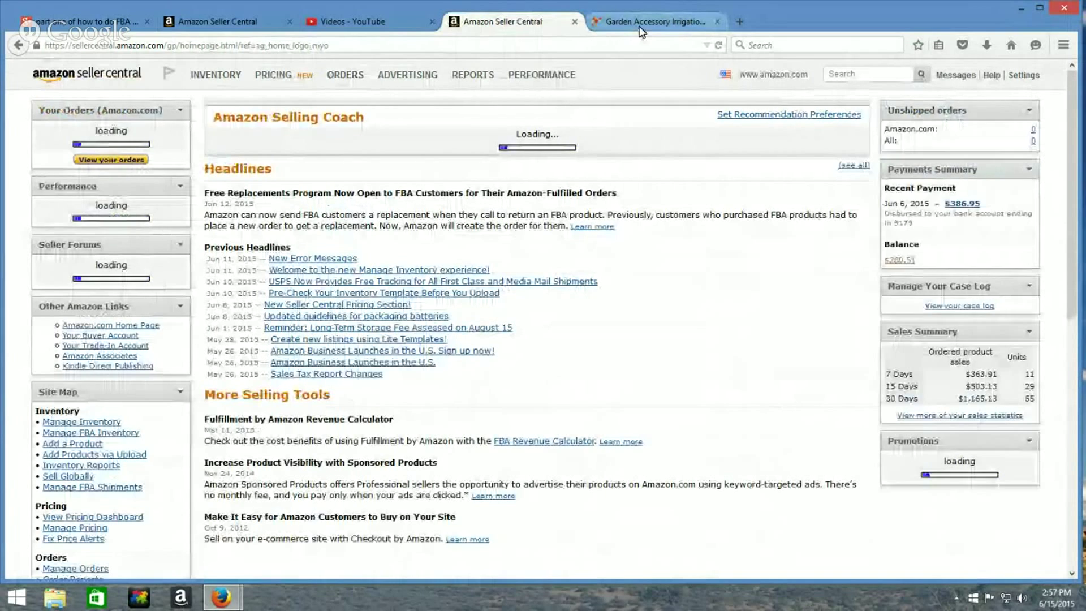
click(739, 22)
click(523, 242)
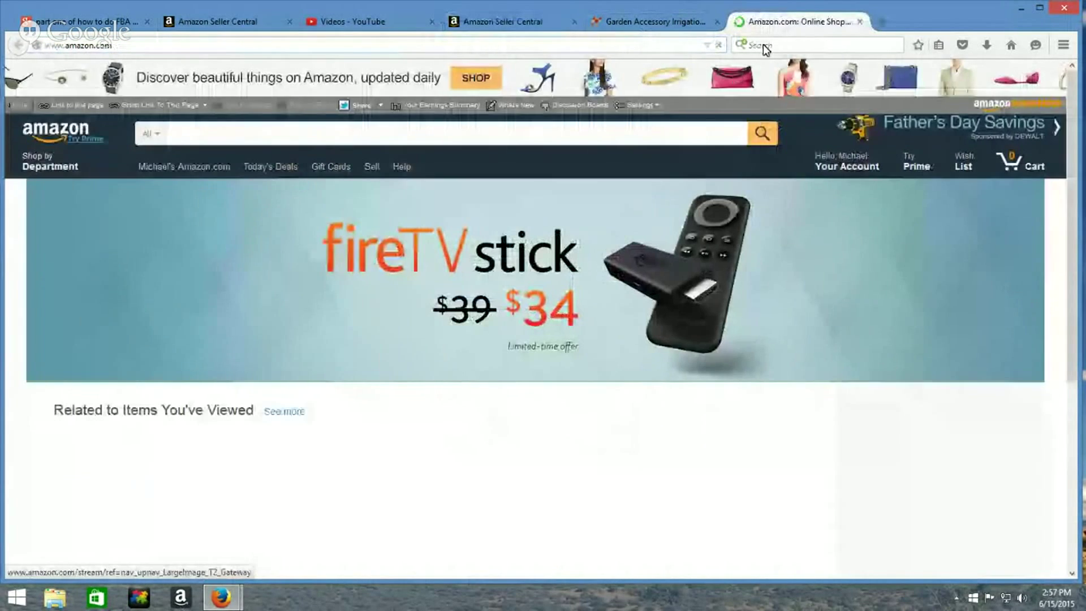
drag(767, 23, 657, 24)
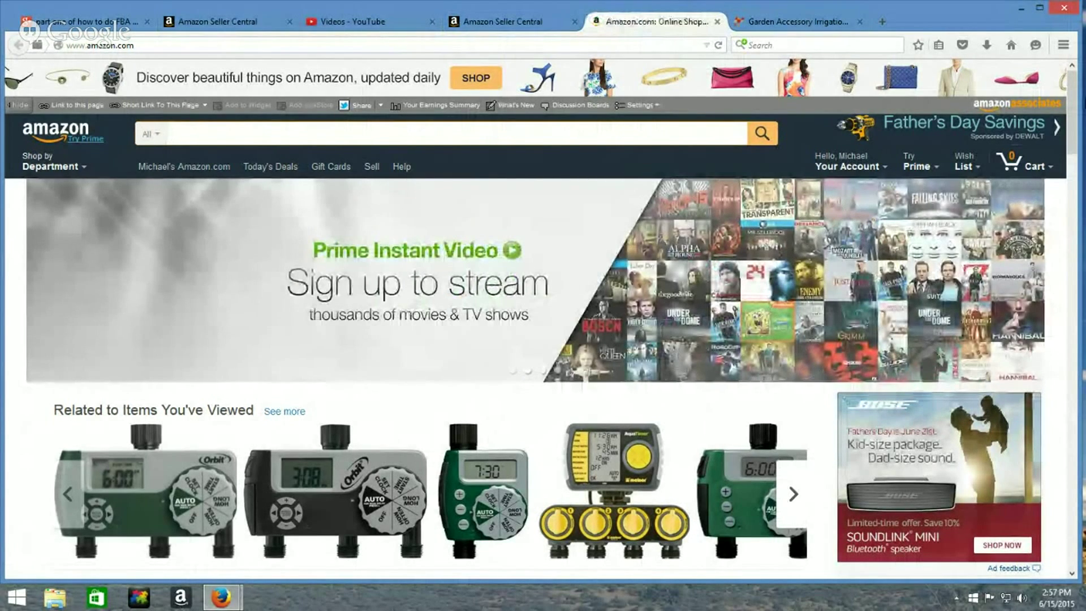
text(07362100)
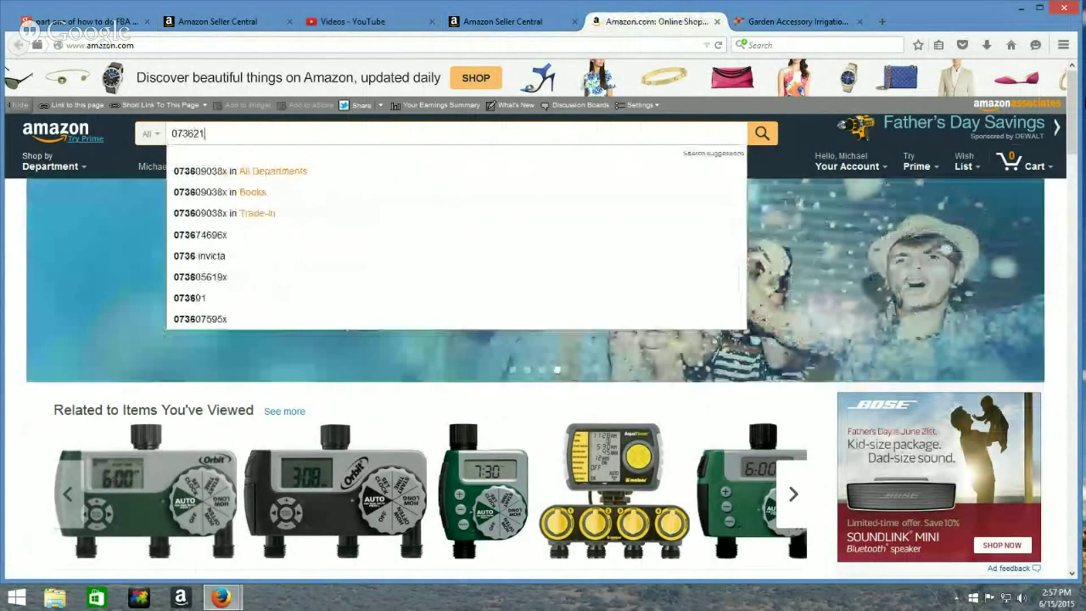
text(0858)
key(Return)
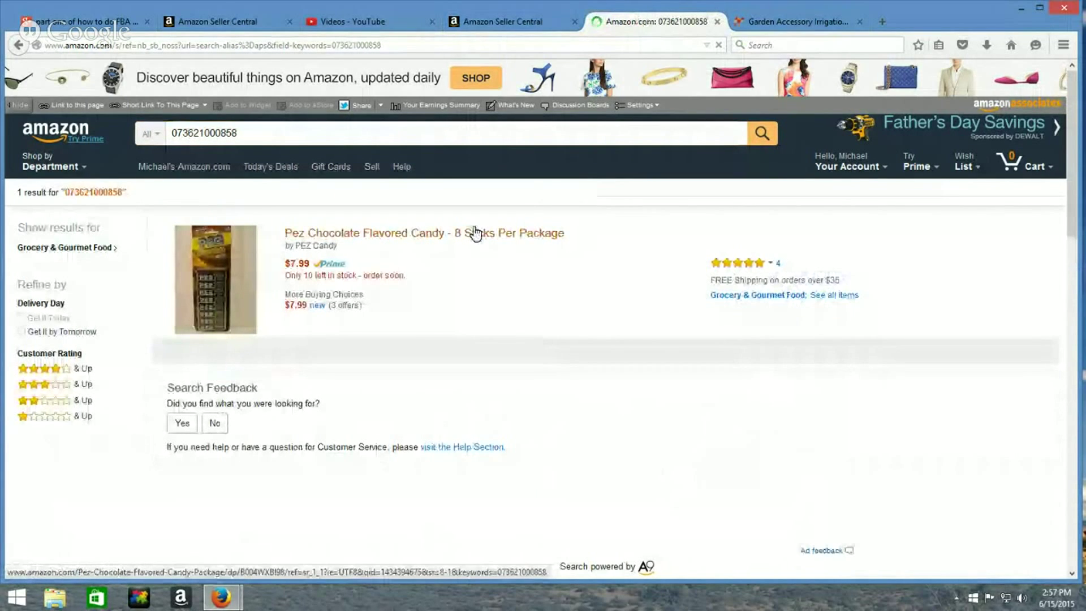
click(475, 231)
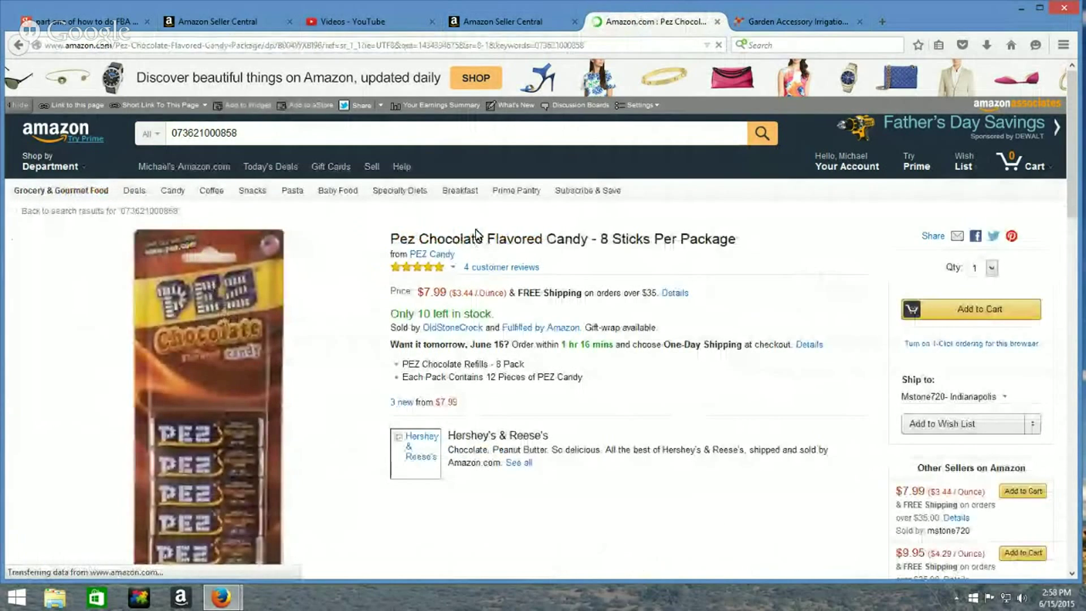
Copy the Pez product page's web address and switch to the camelcamelcamel tab
click(168, 47)
right_click(168, 48)
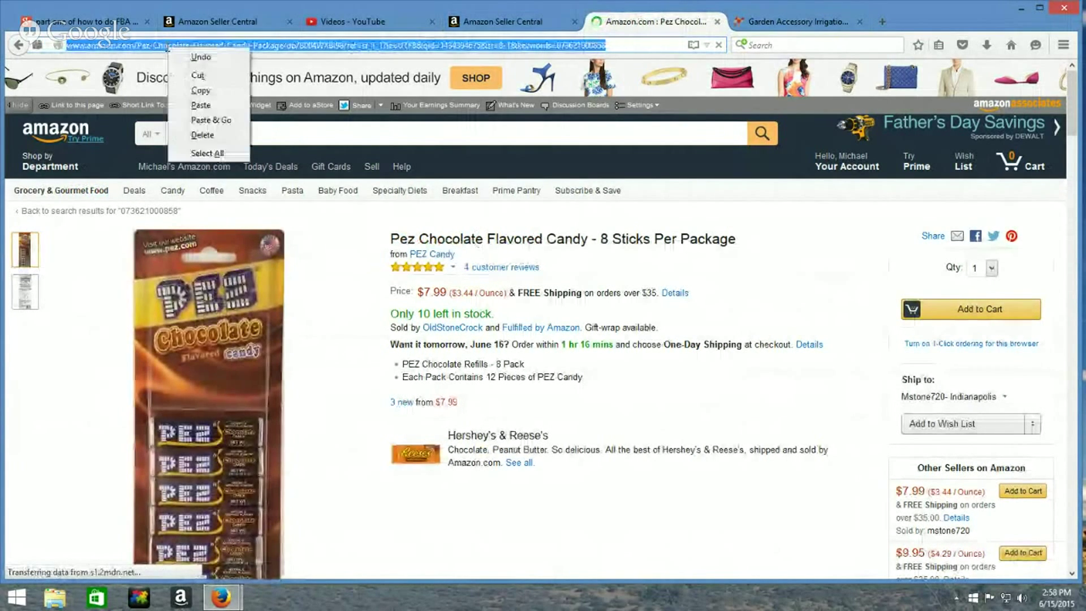
click(189, 90)
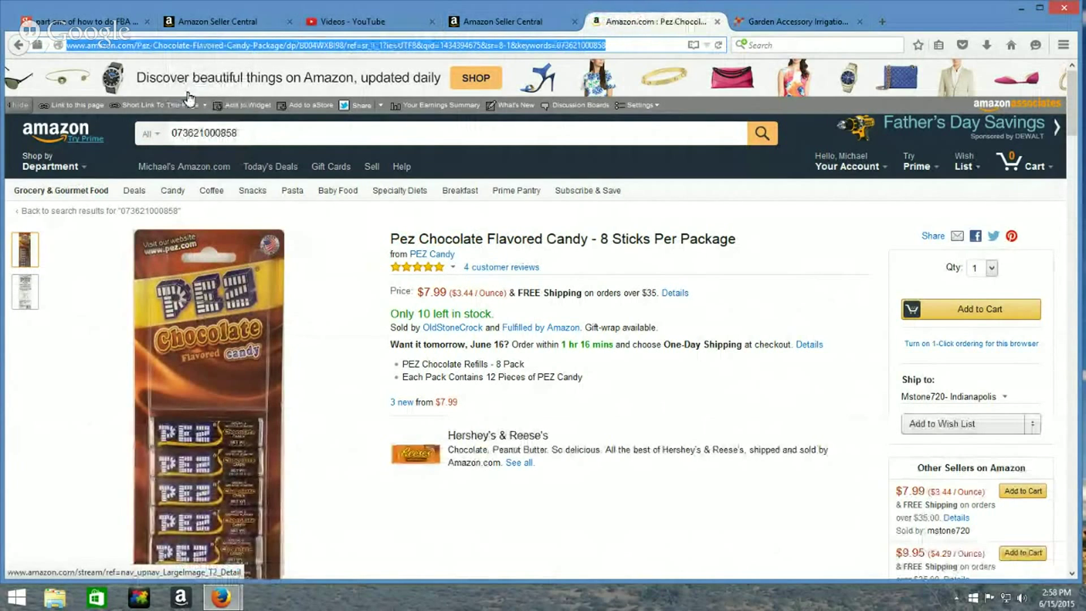
click(803, 27)
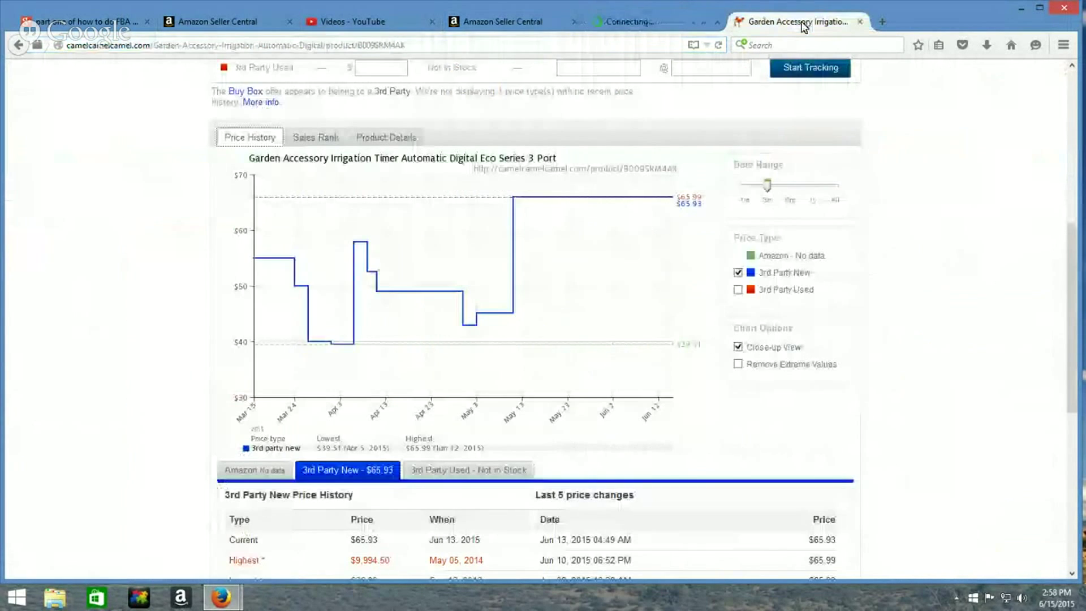
Paste the Pez product URL into camelcamelcamel to see its $7.99 price history, then return to Amazon
scroll(388, 242, up, 7)
click(371, 89)
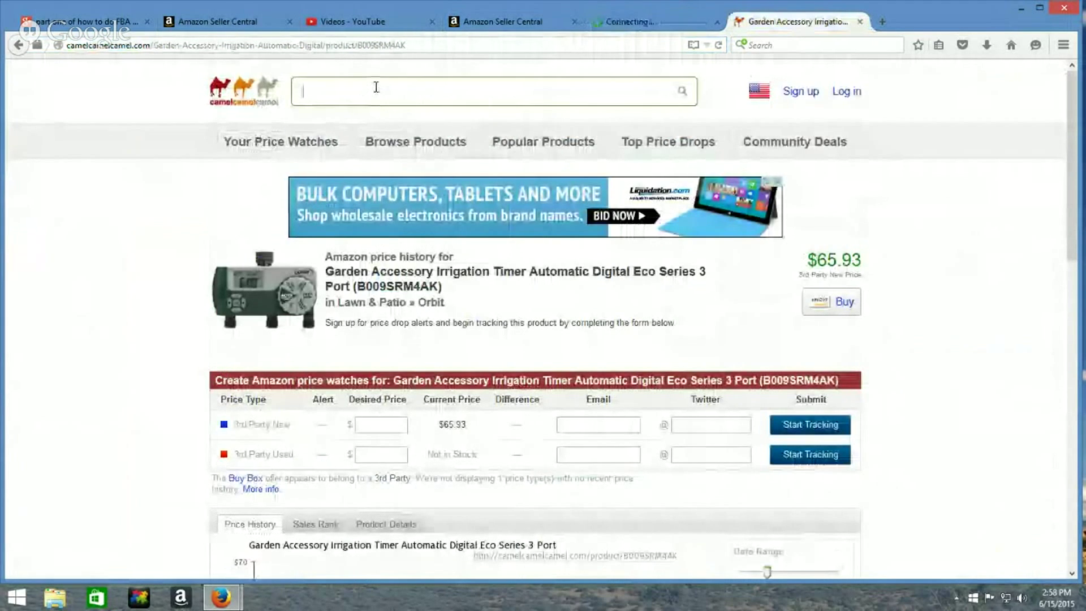
right_click(372, 88)
click(405, 146)
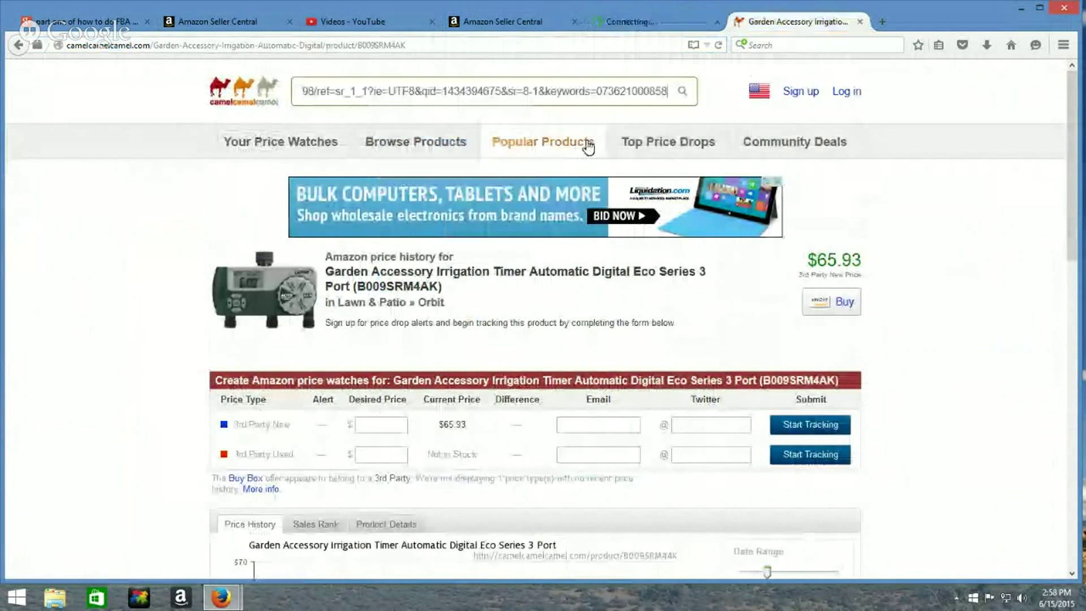
click(682, 91)
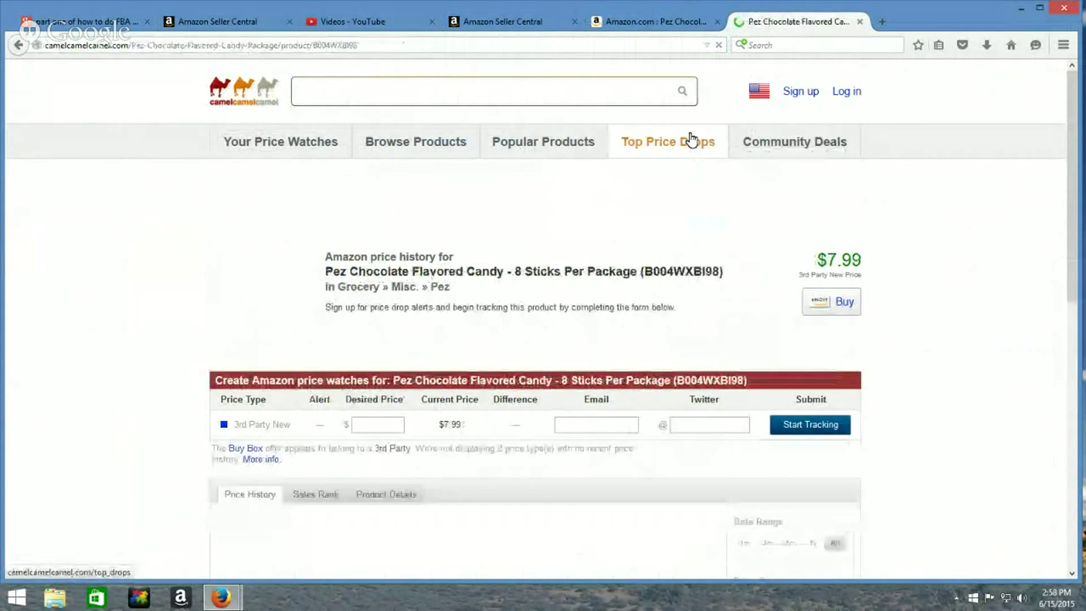
scroll(686, 242, down, 5)
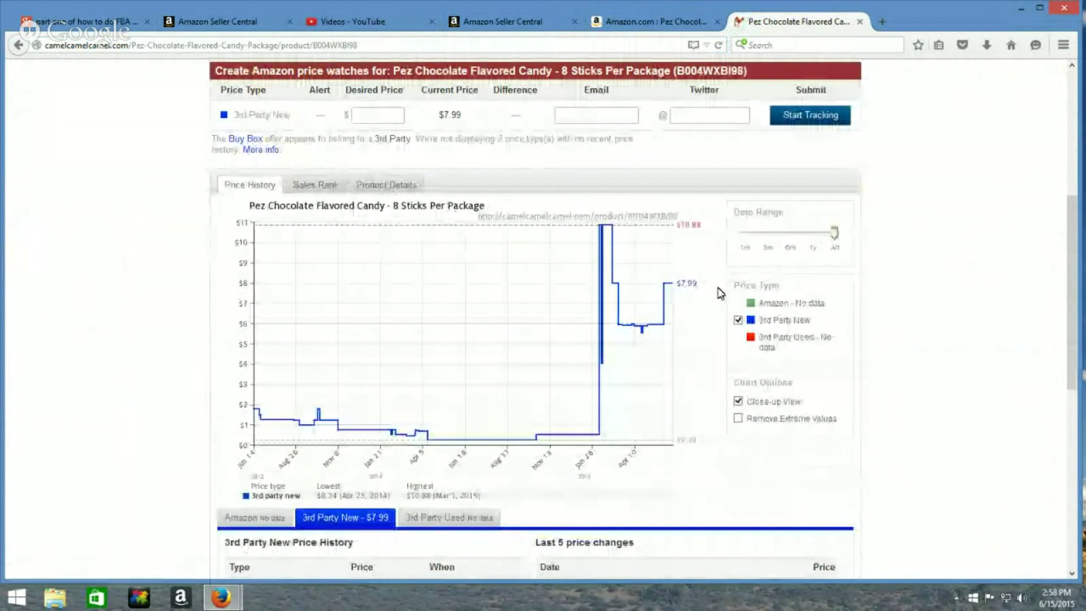
click(620, 26)
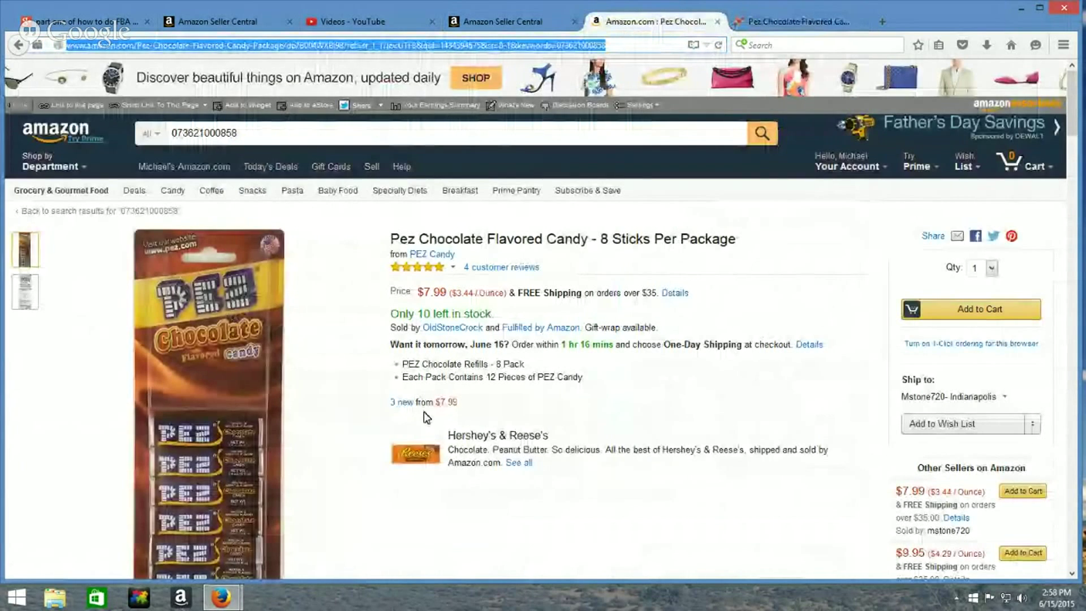
List the Pez candy's new offers (two at $7.99, one at $9.95) and check the first seller
click(402, 402)
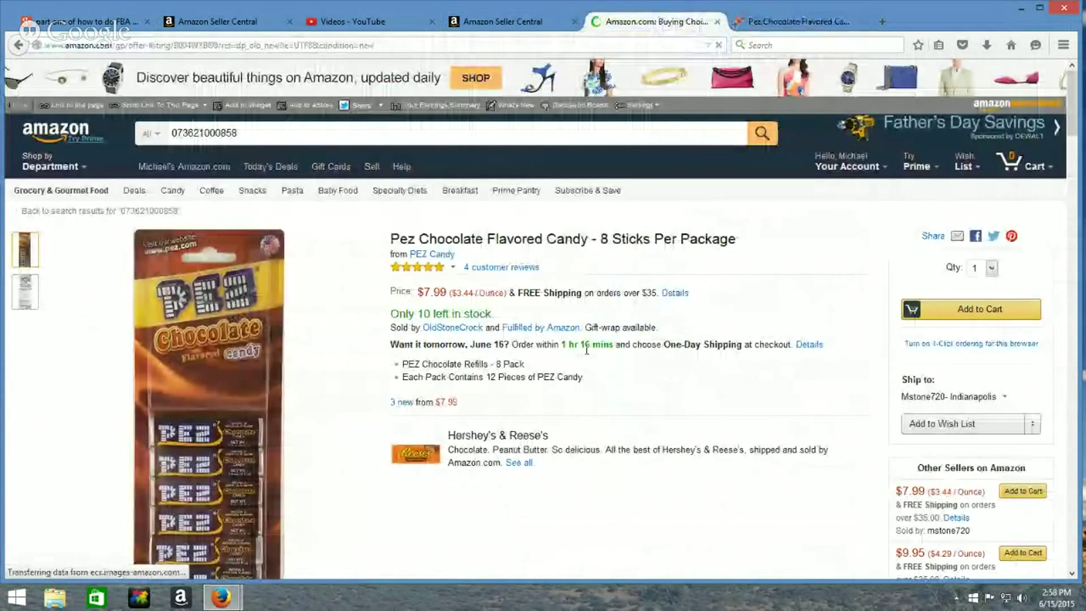
scroll(586, 351, down, 6)
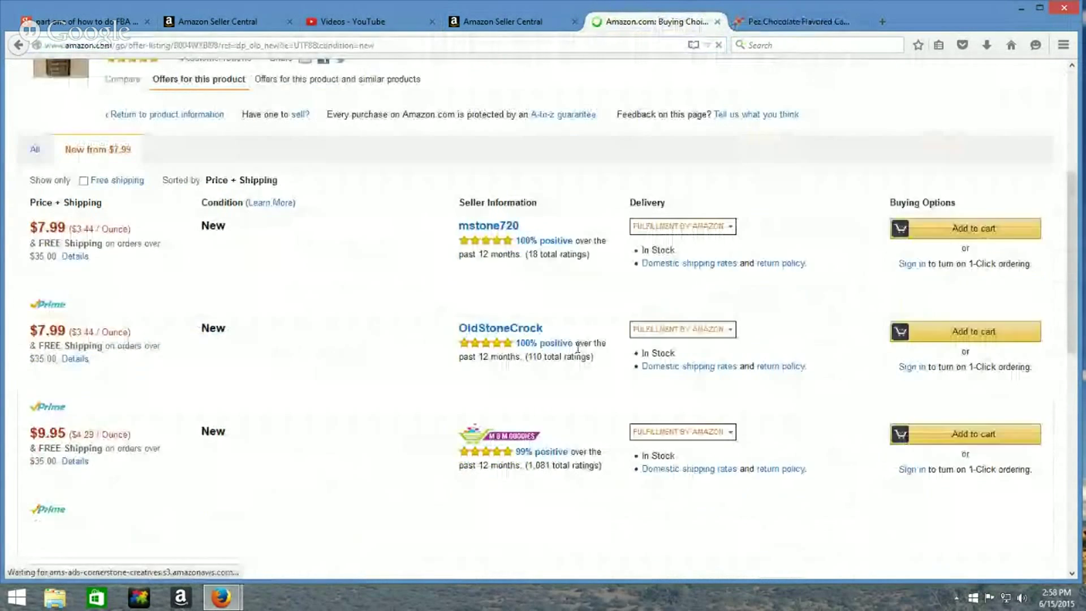
scroll(296, 358, up, 2)
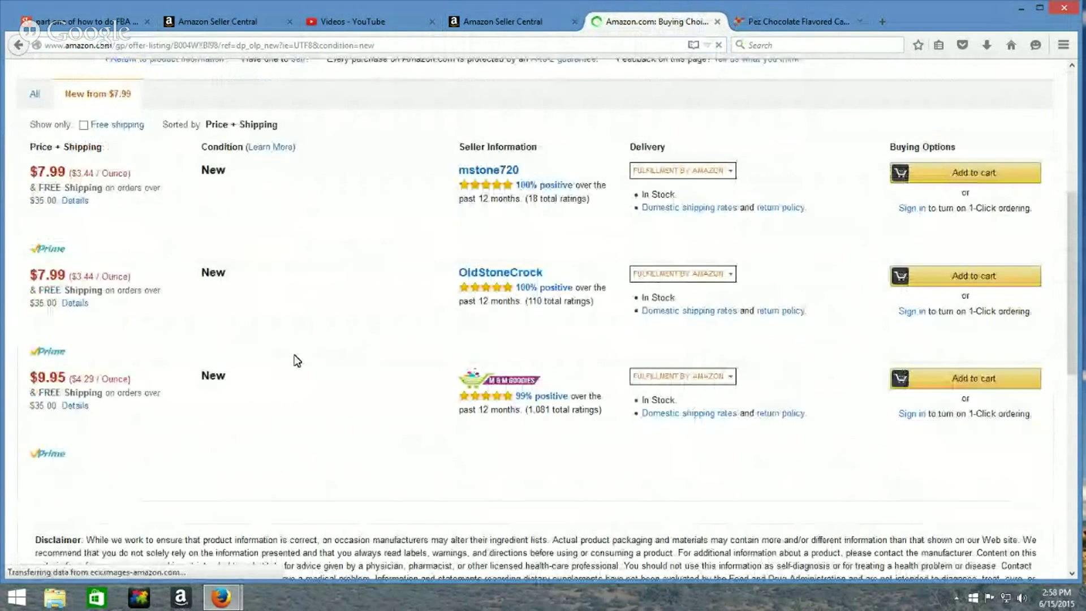
click(486, 192)
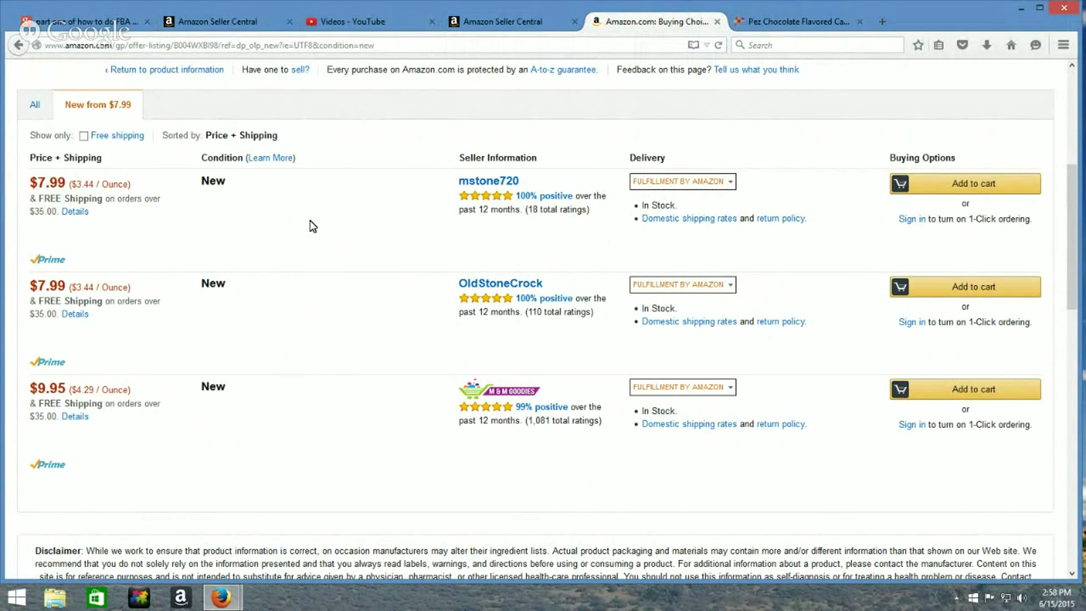
scroll(377, 378, up, 2)
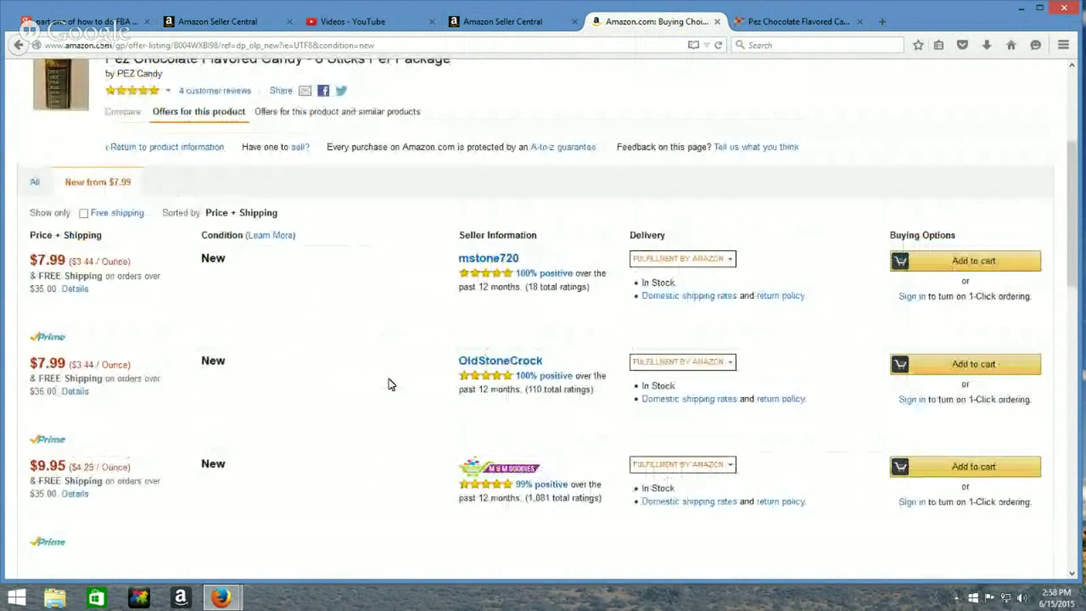
scroll(389, 382, up, 6)
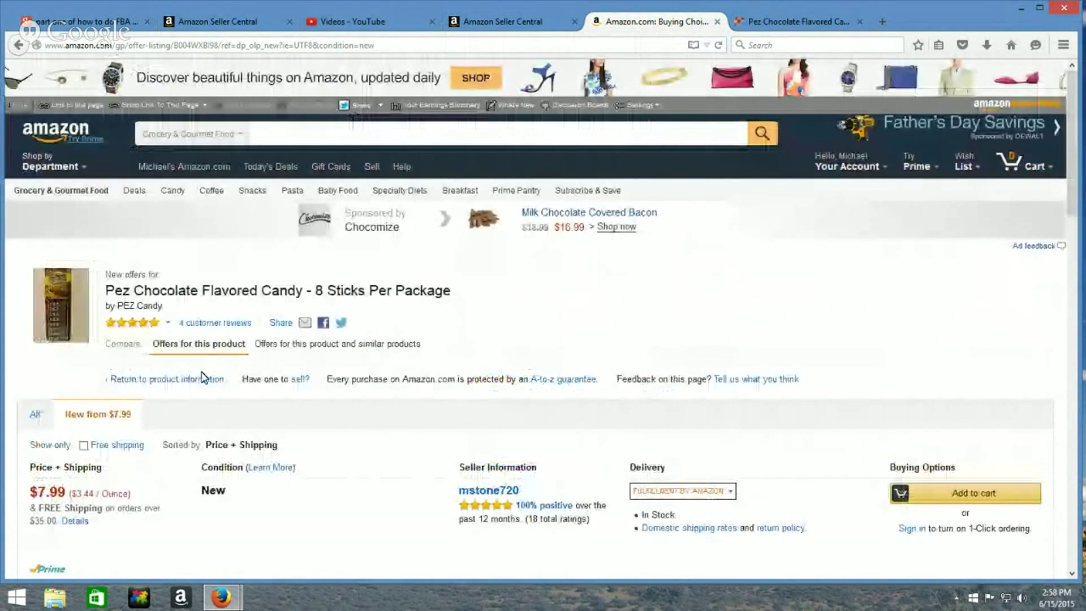
Back on the Pez product page, highlight its Best Sellers Rank #121,391 in Grocery & Gourmet Food
click(138, 384)
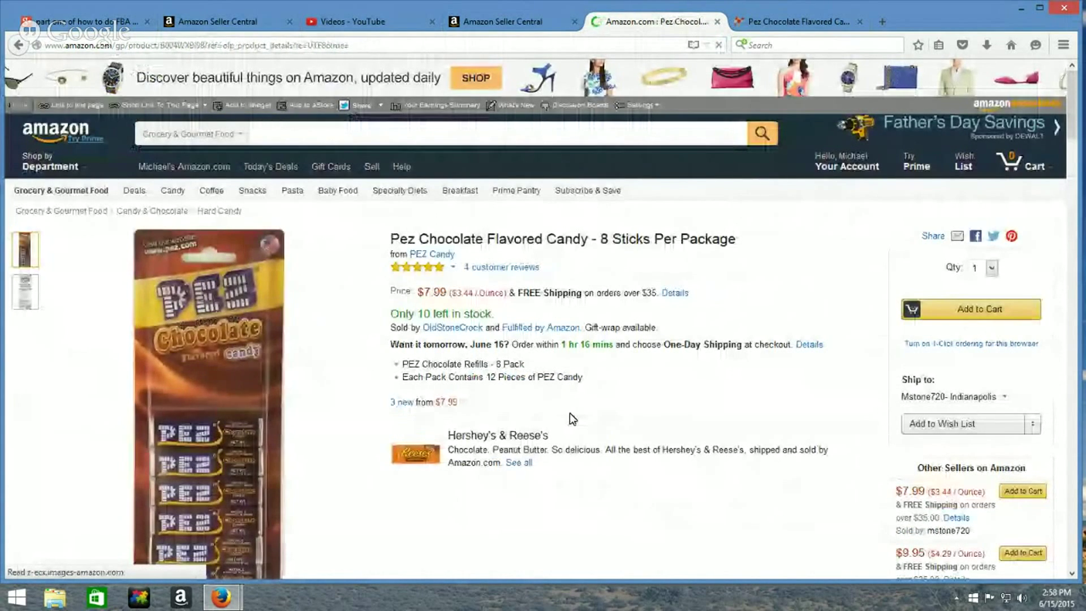
scroll(577, 422, down, 10)
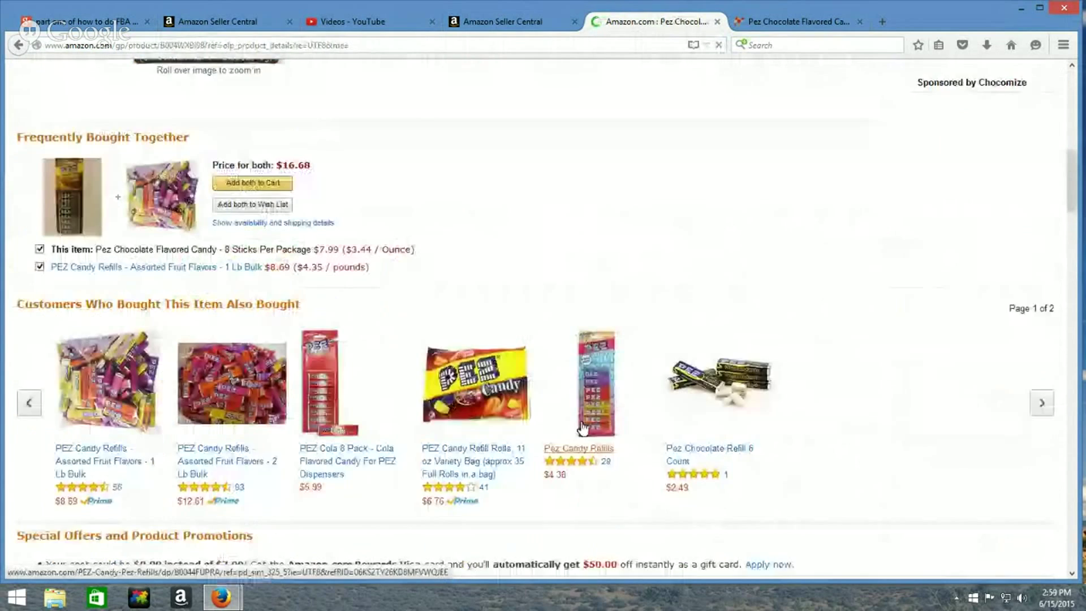
scroll(584, 427, down, 6)
scroll(584, 427, up, 2)
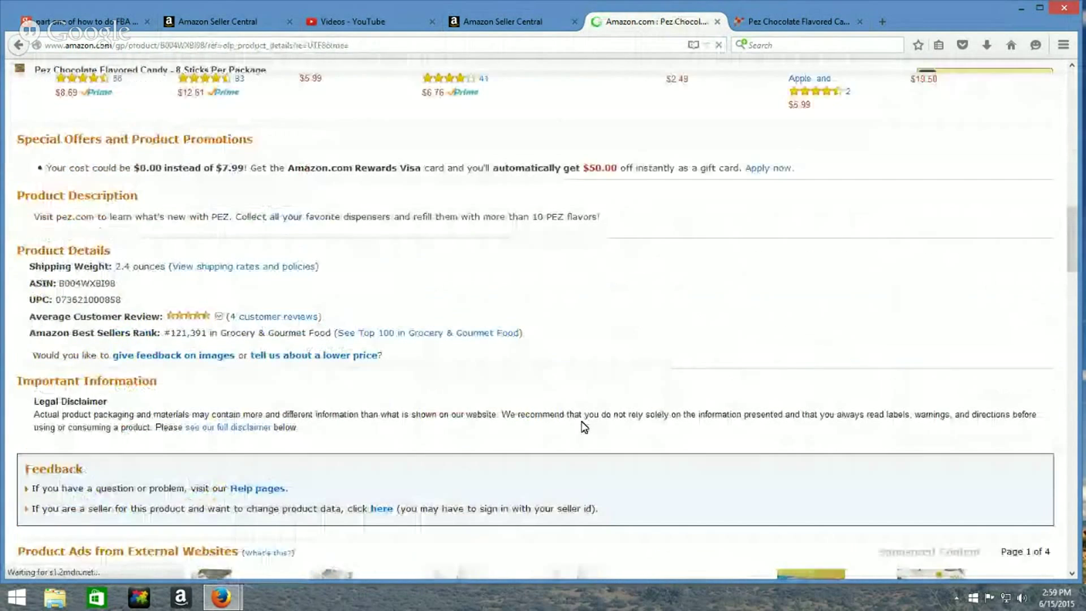
click(183, 352)
drag(171, 333, 209, 332)
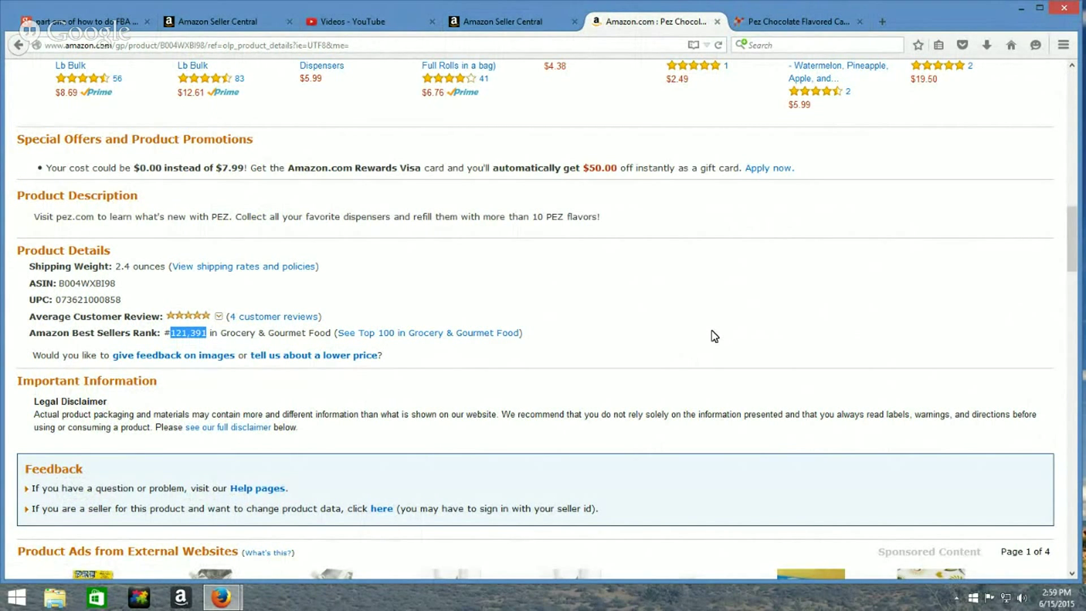
scroll(716, 326, up, 7)
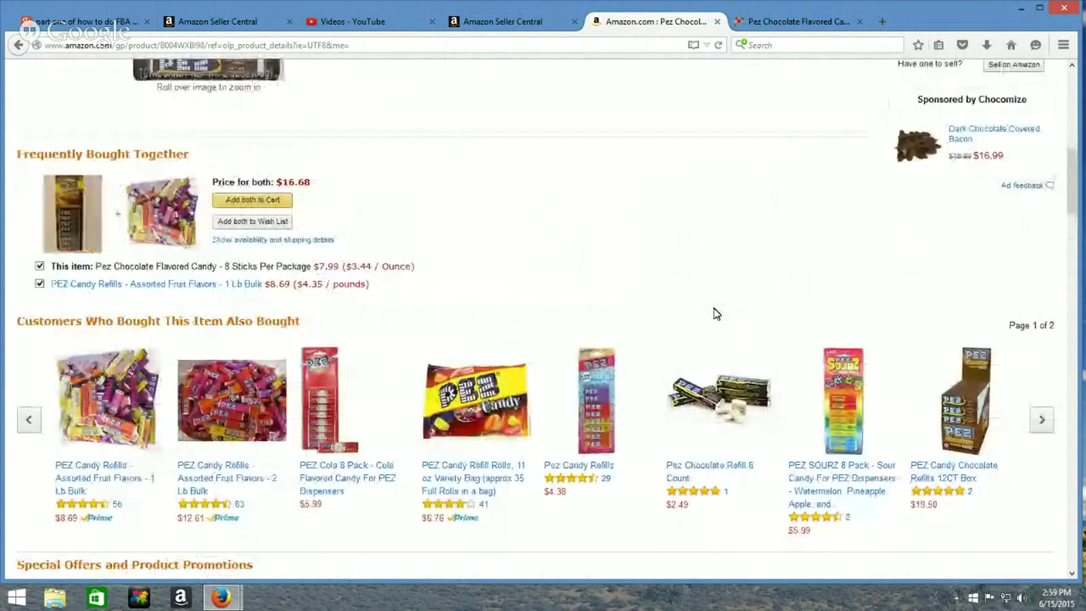
scroll(716, 314, up, 10)
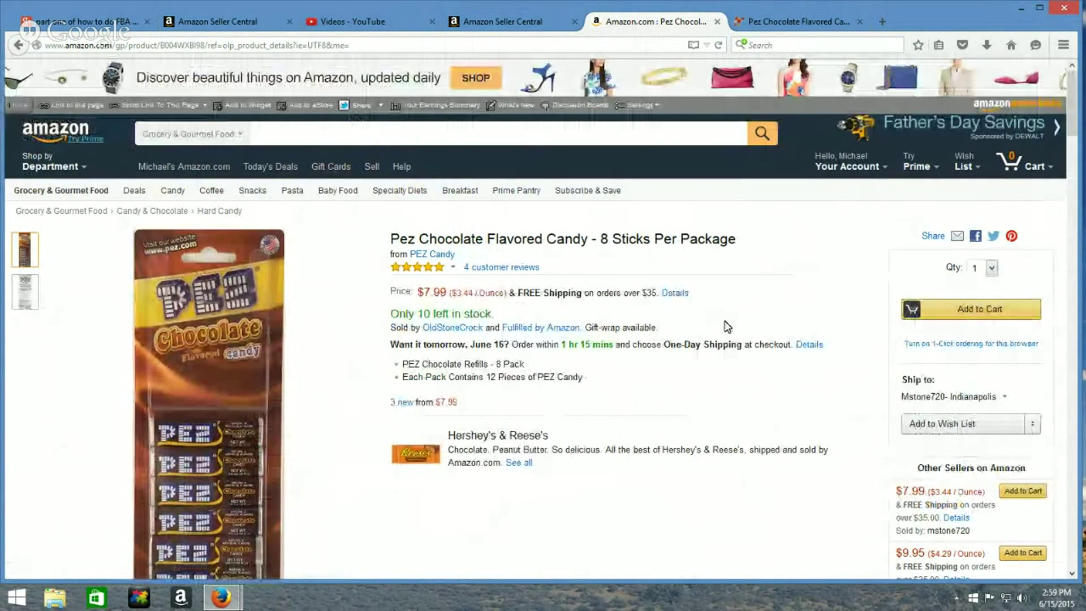
Check the Pez candy's $7.99 price chart, then go back to the Seller Central dashboard
click(796, 23)
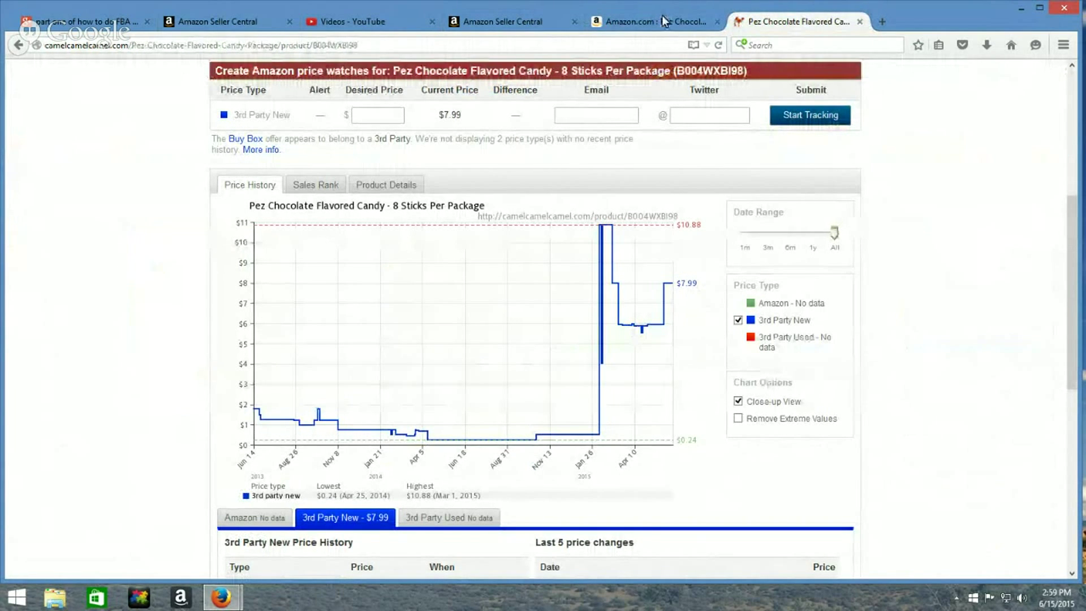
click(520, 14)
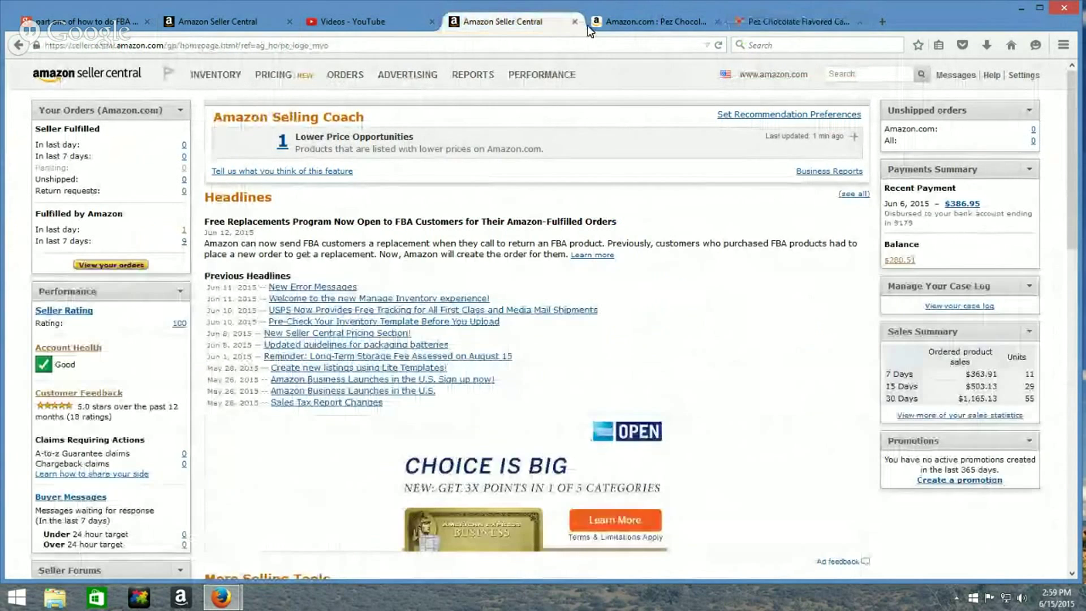
click(638, 23)
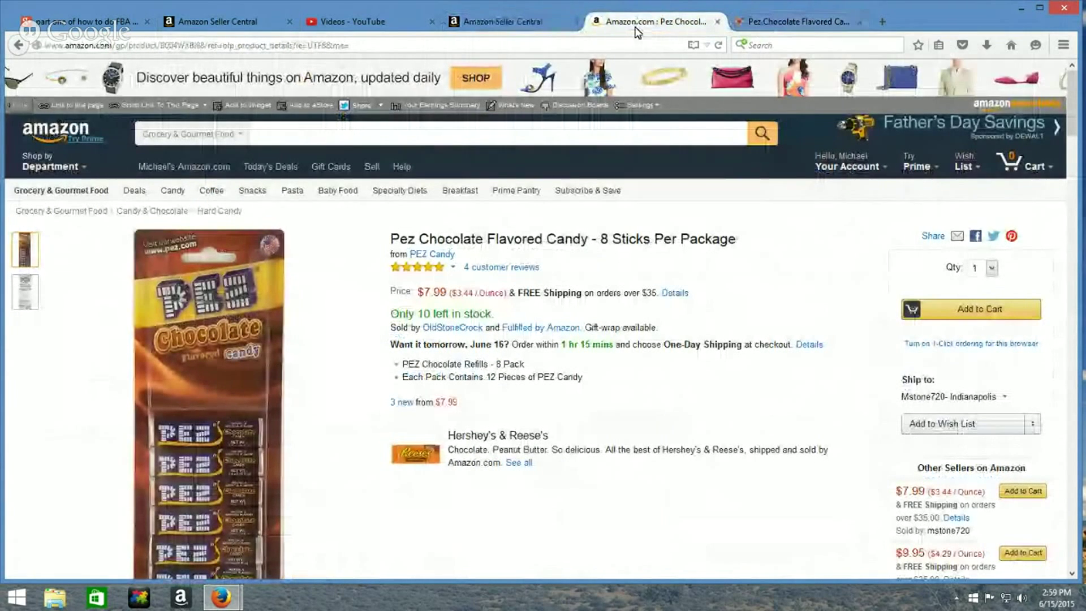
click(512, 23)
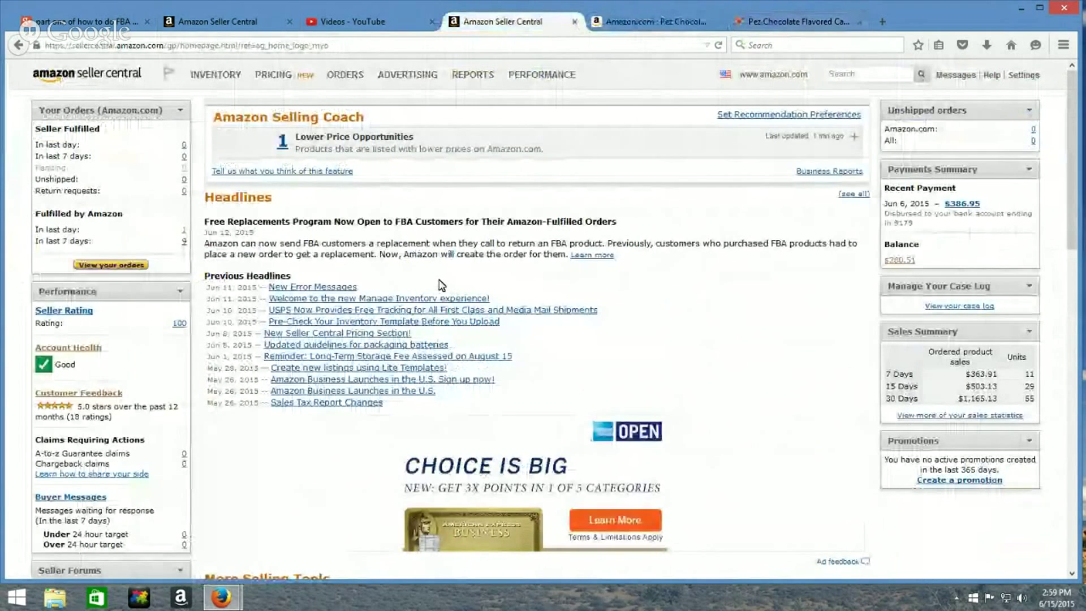
mouse_move(215, 75)
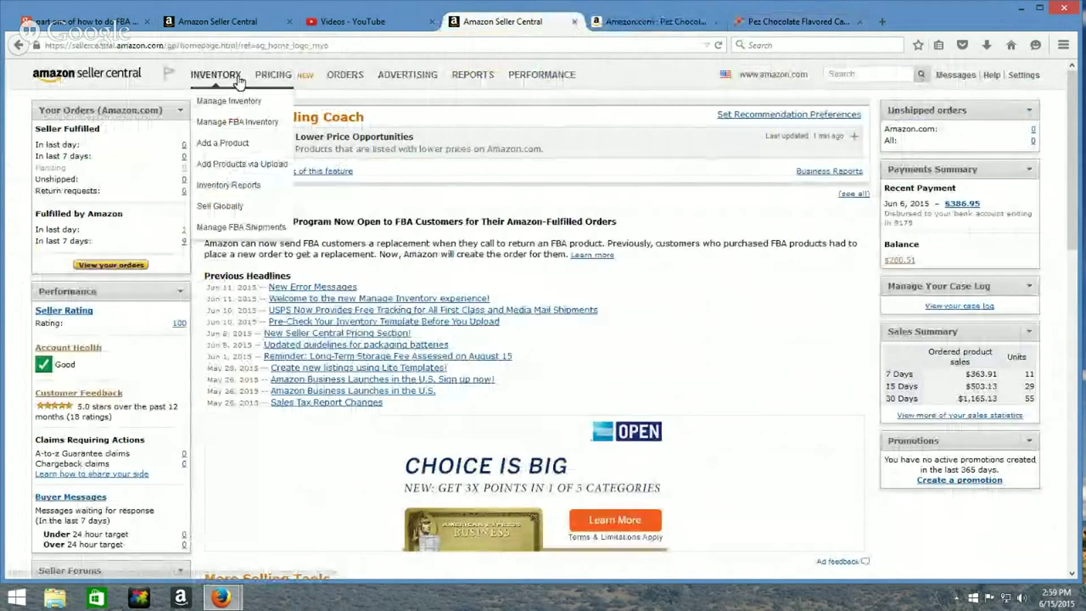
Search Manage FBA Inventory for 'pez', tick the $7.99 Pez Chocolate listing, then switch to Hangouts
click(234, 123)
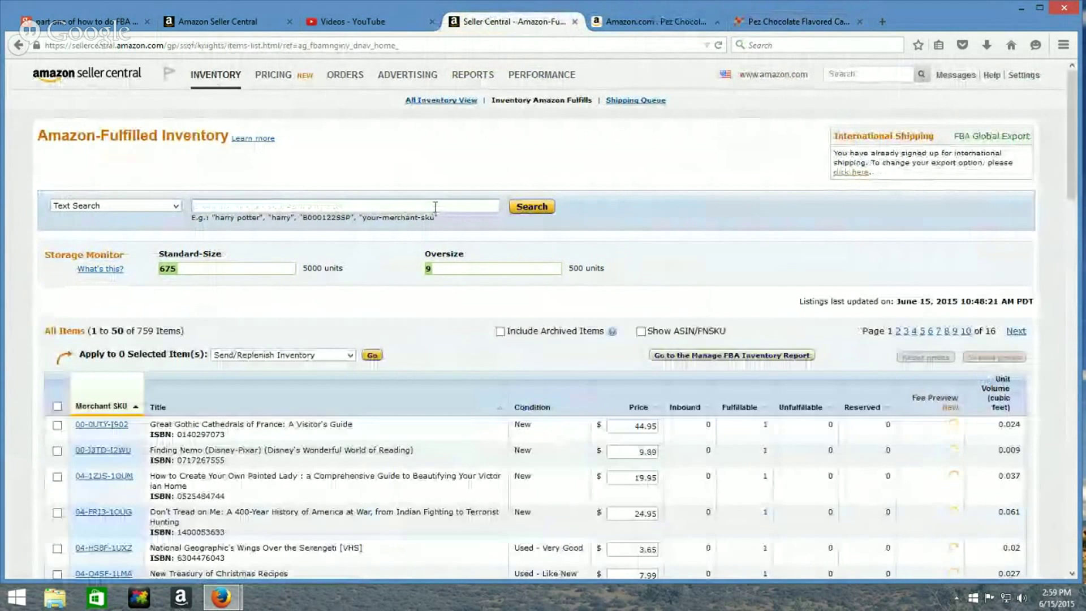
click(446, 210)
text(pez)
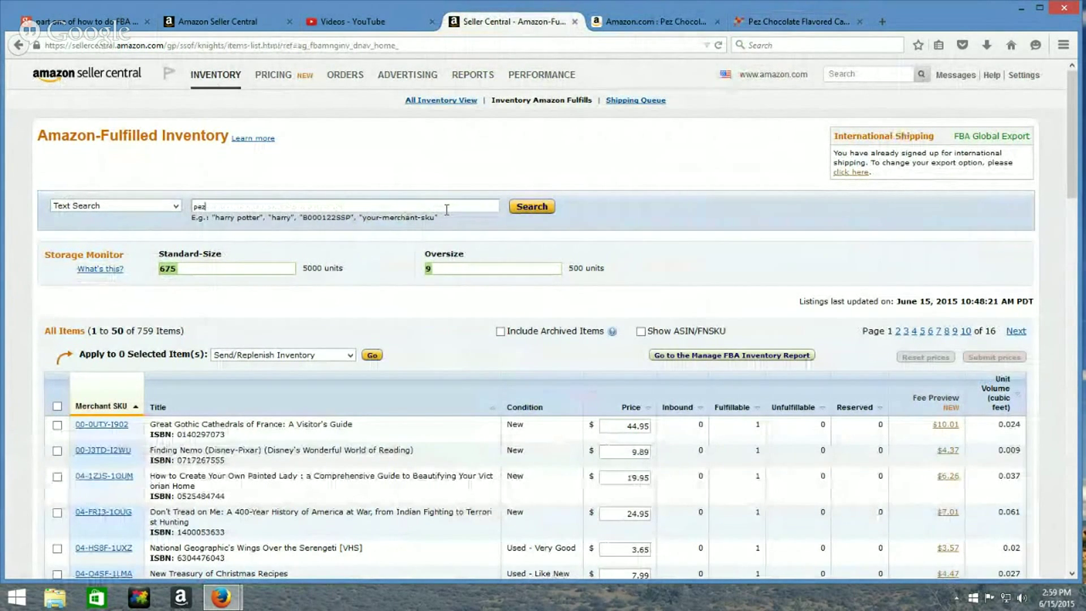
click(522, 208)
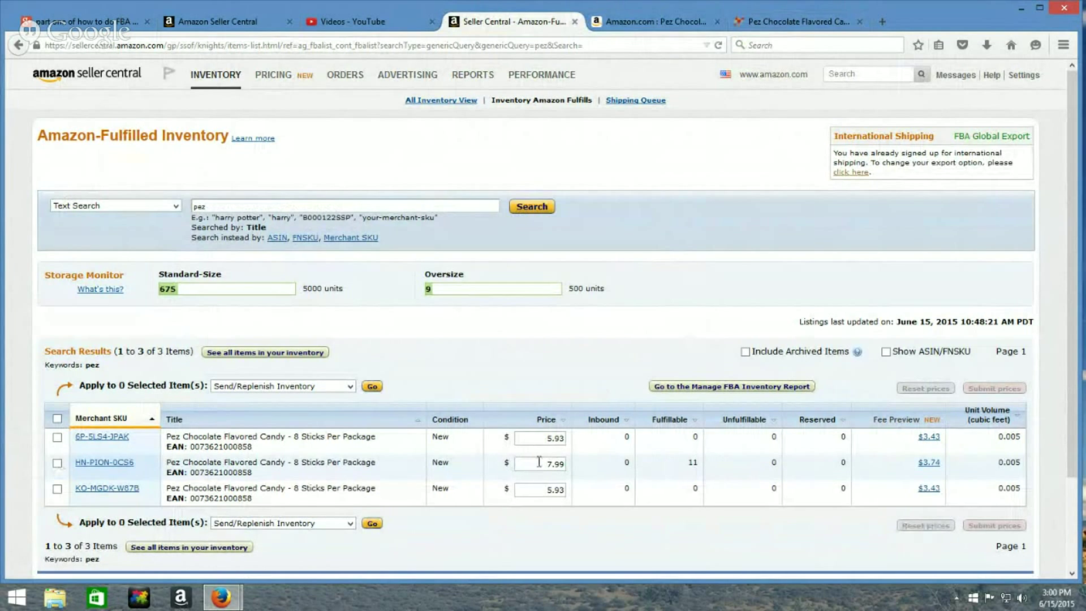
click(57, 464)
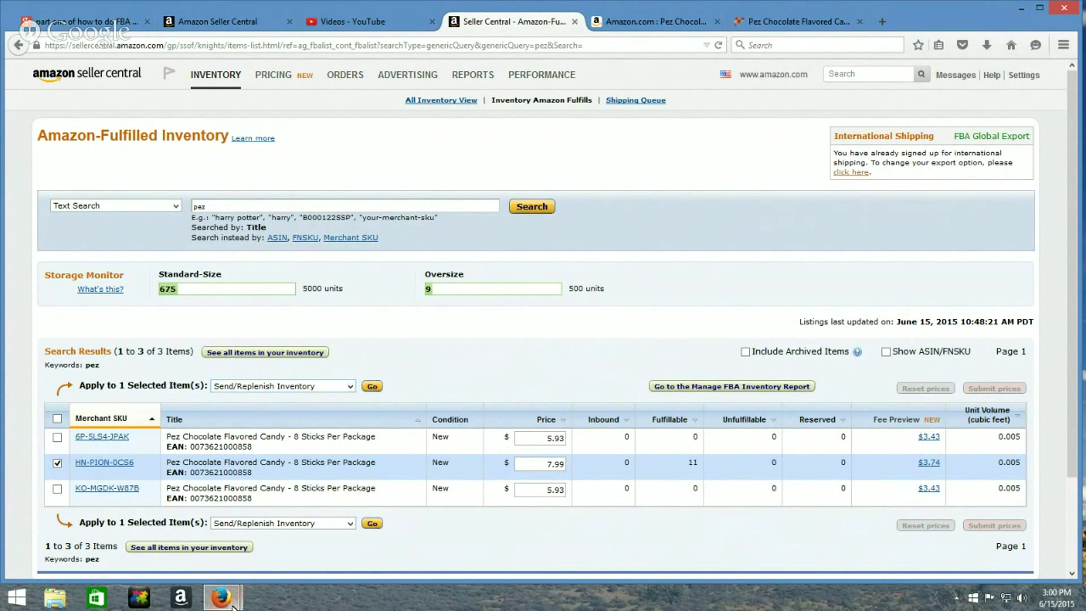
mouse_move(234, 605)
click(253, 535)
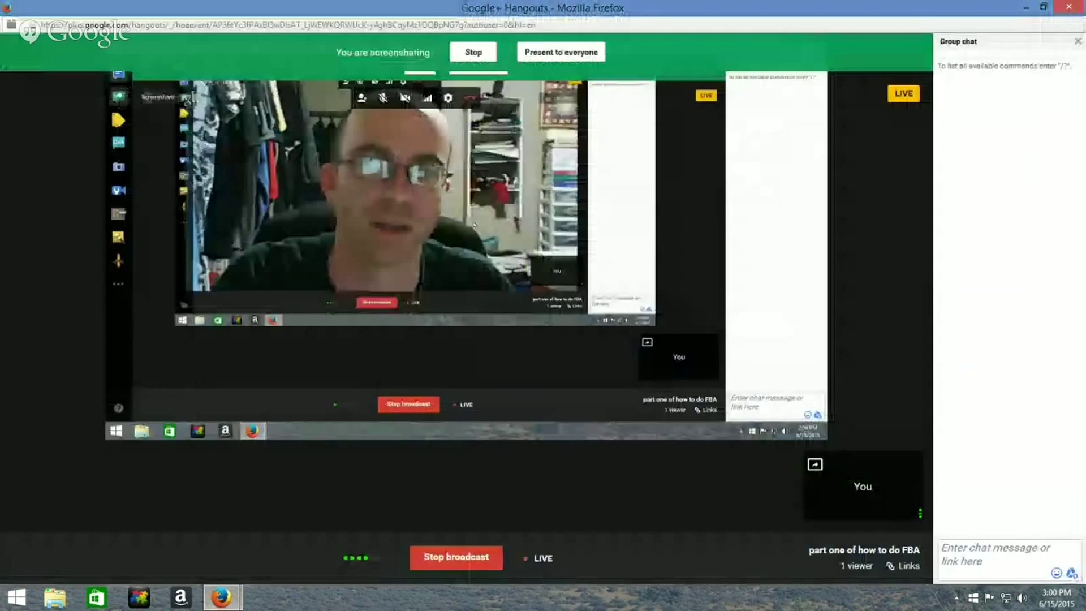
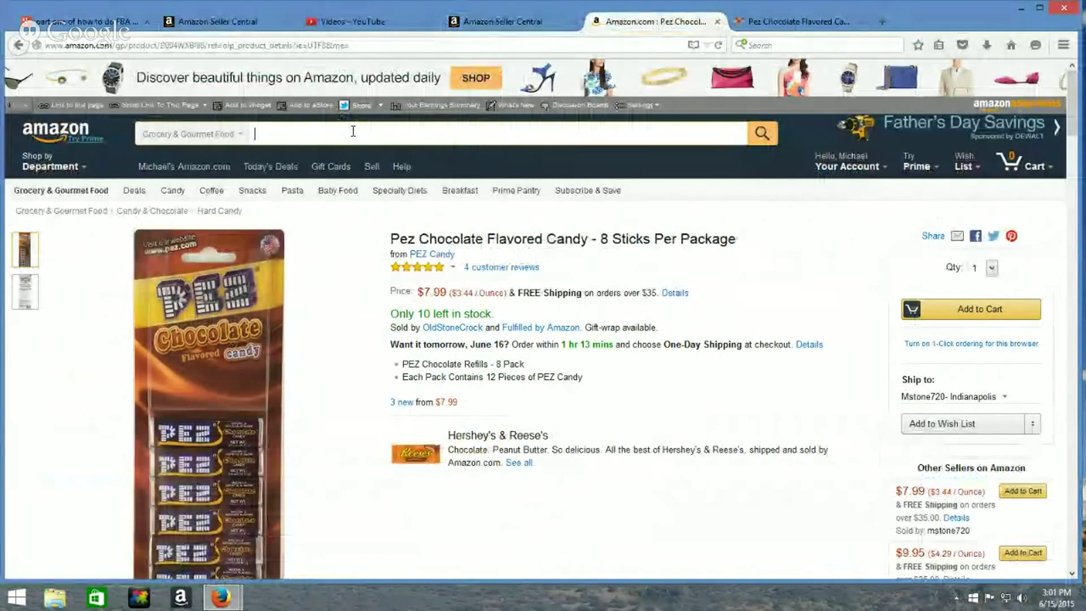
click(239, 134)
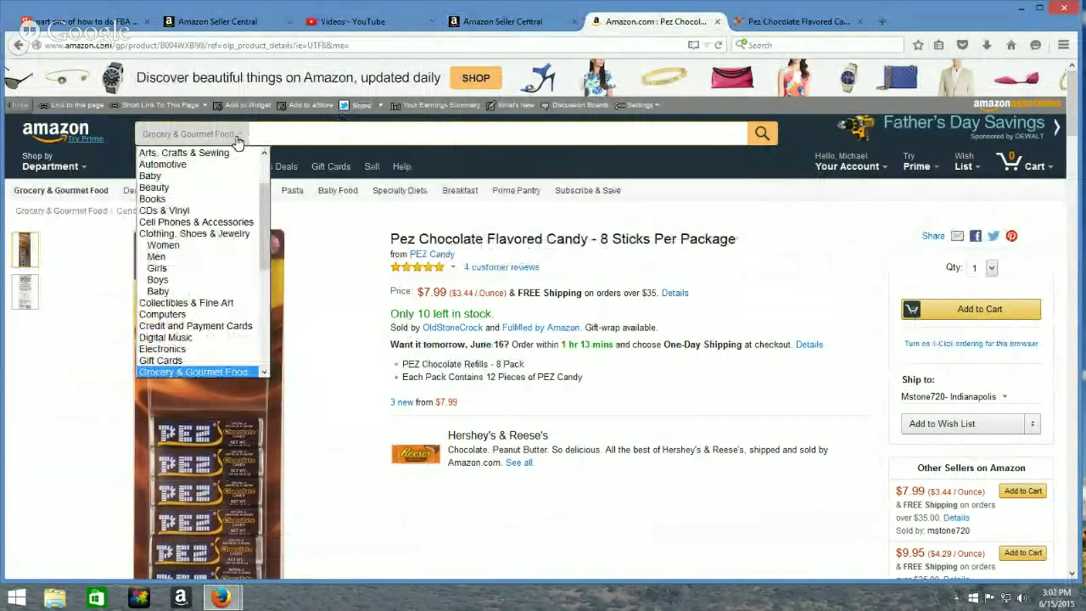
scroll(264, 206, up, 2)
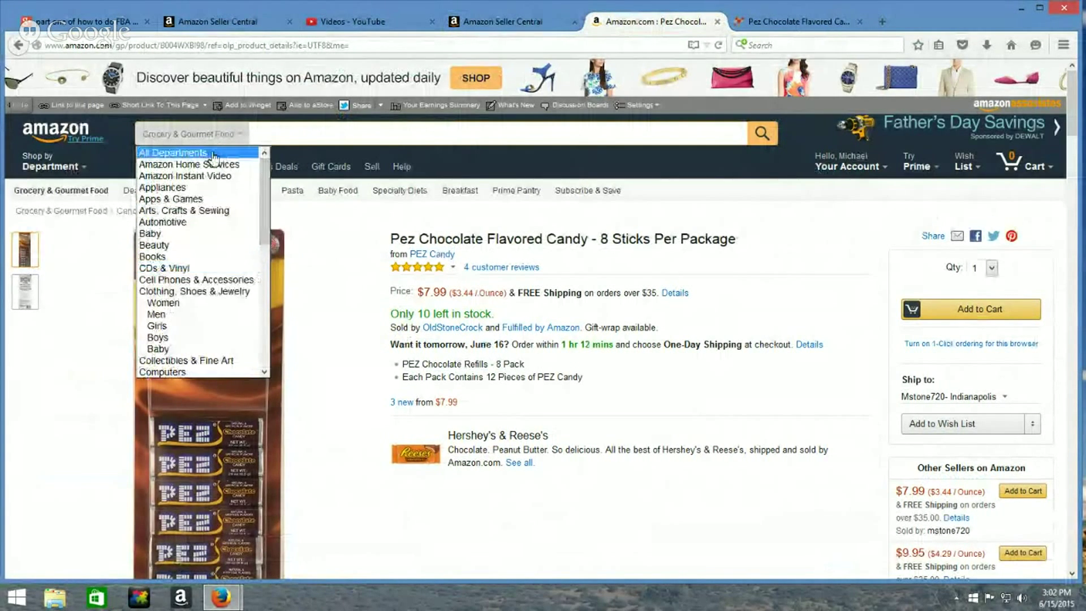
click(212, 153)
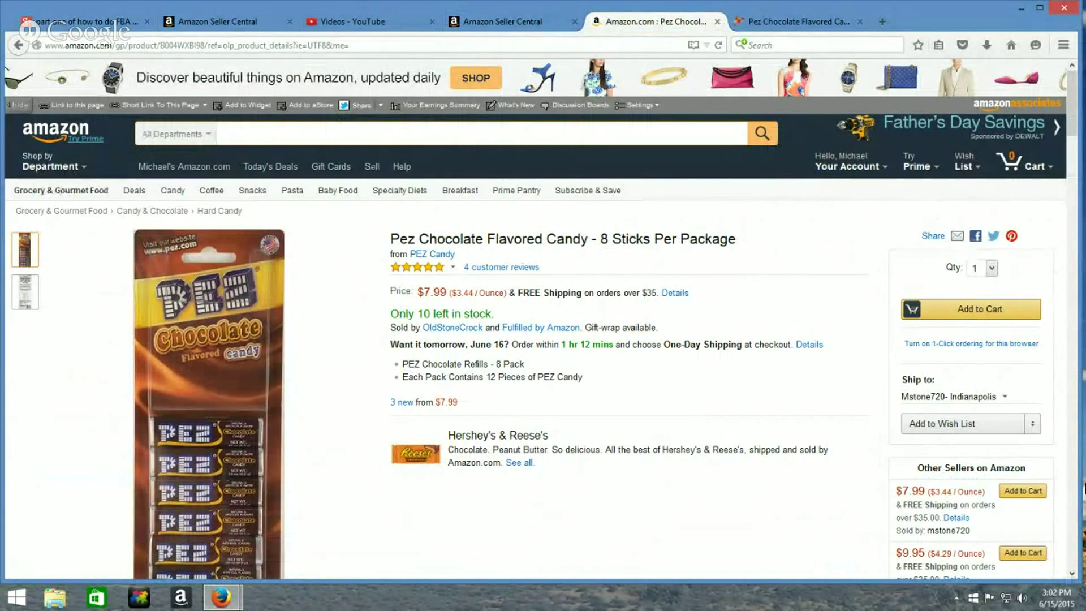
text(098319)
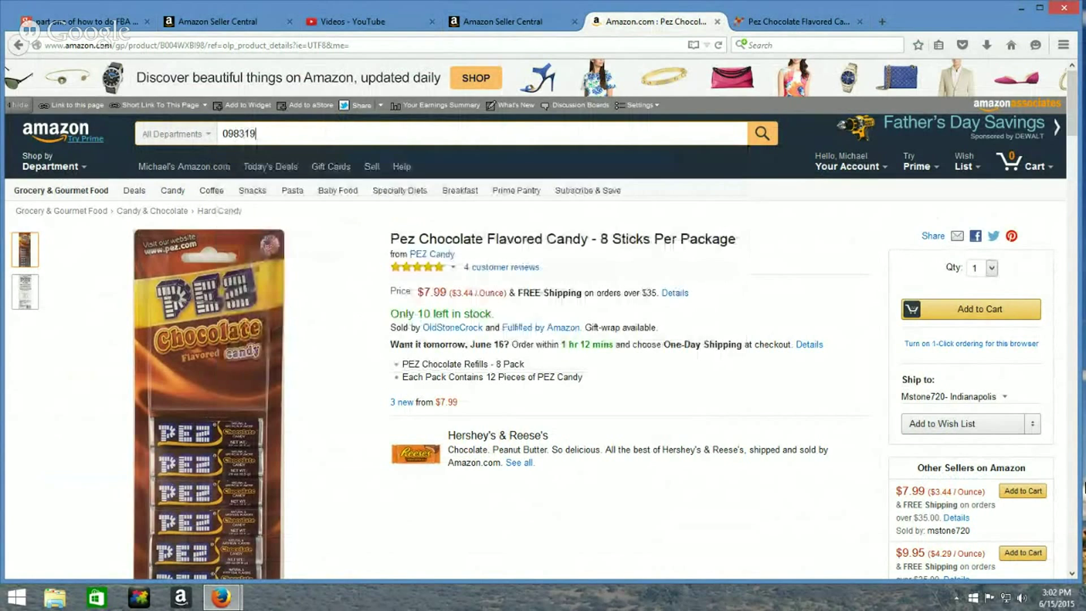
text(861702)
key(Return)
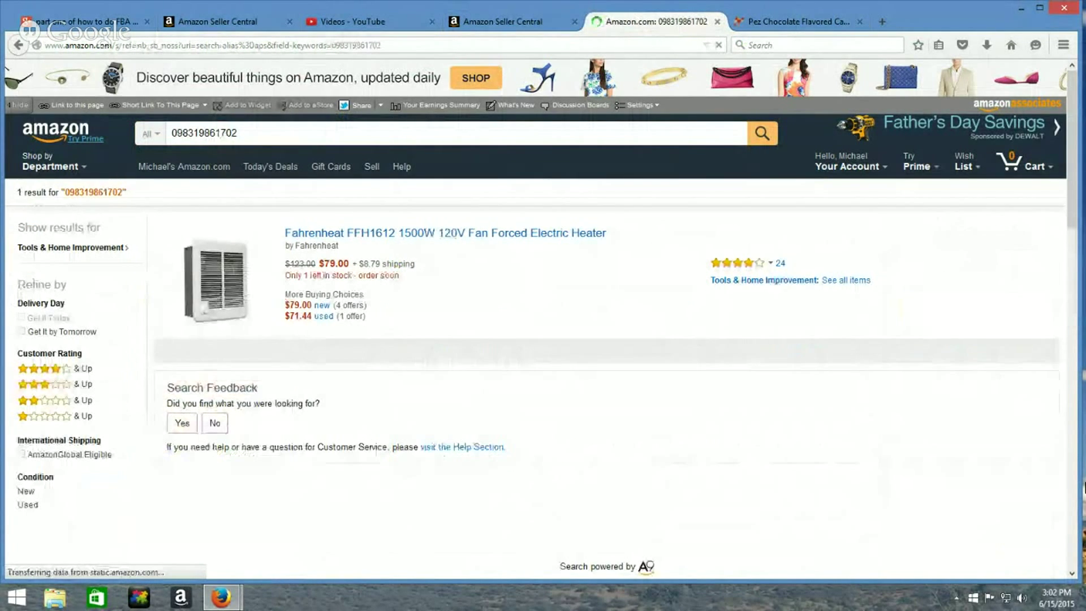
Open the $79.00 Fahrenheat FFH1612 heater page and highlight its Best Sellers Rank 166,947
click(469, 242)
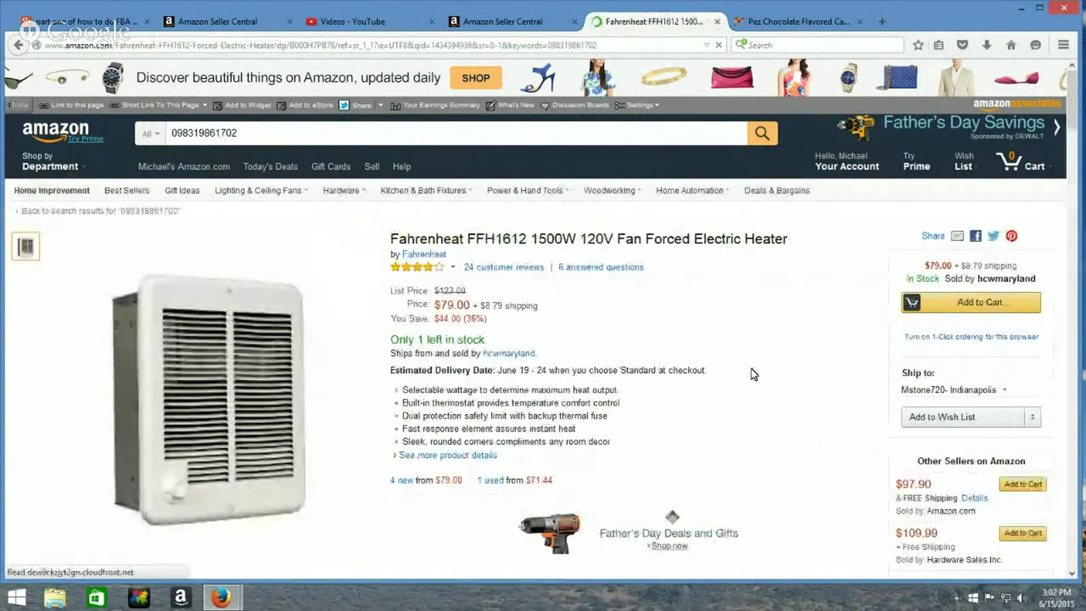
scroll(754, 374, down, 2)
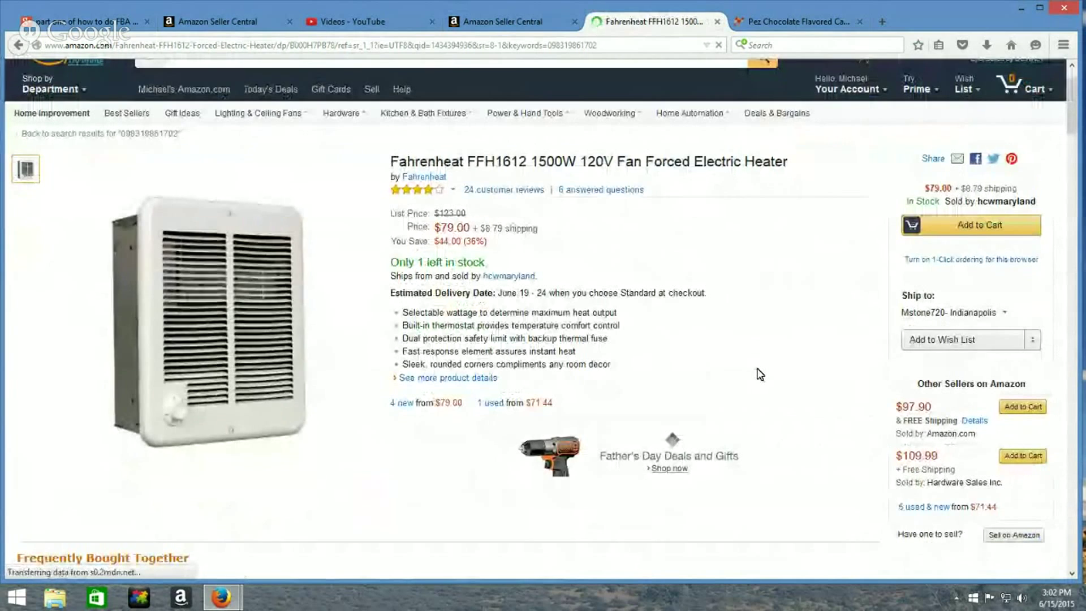
scroll(795, 368, down, 14)
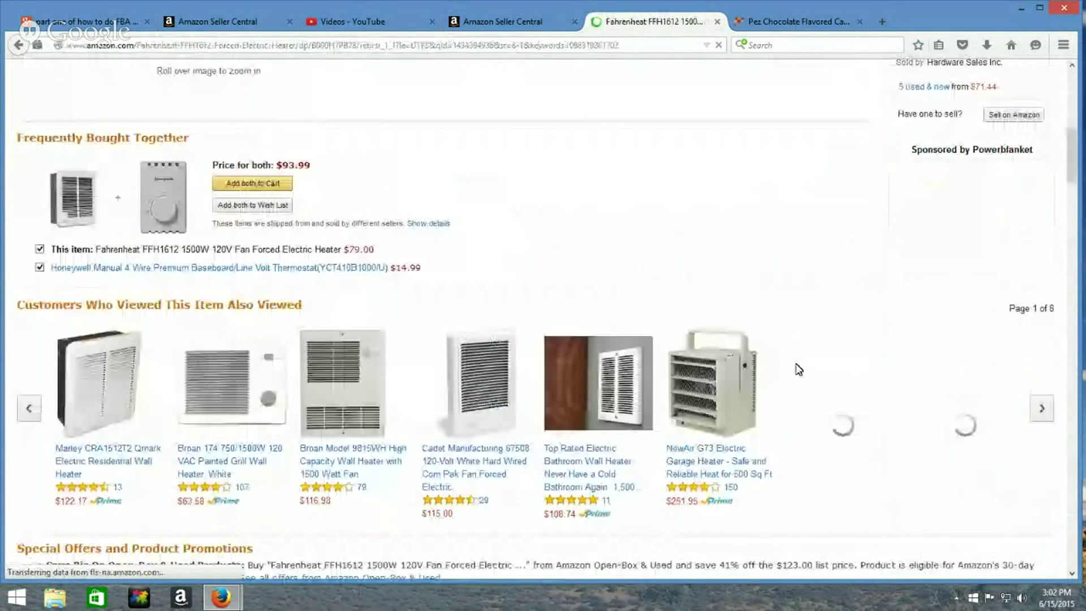
scroll(797, 363, down, 4)
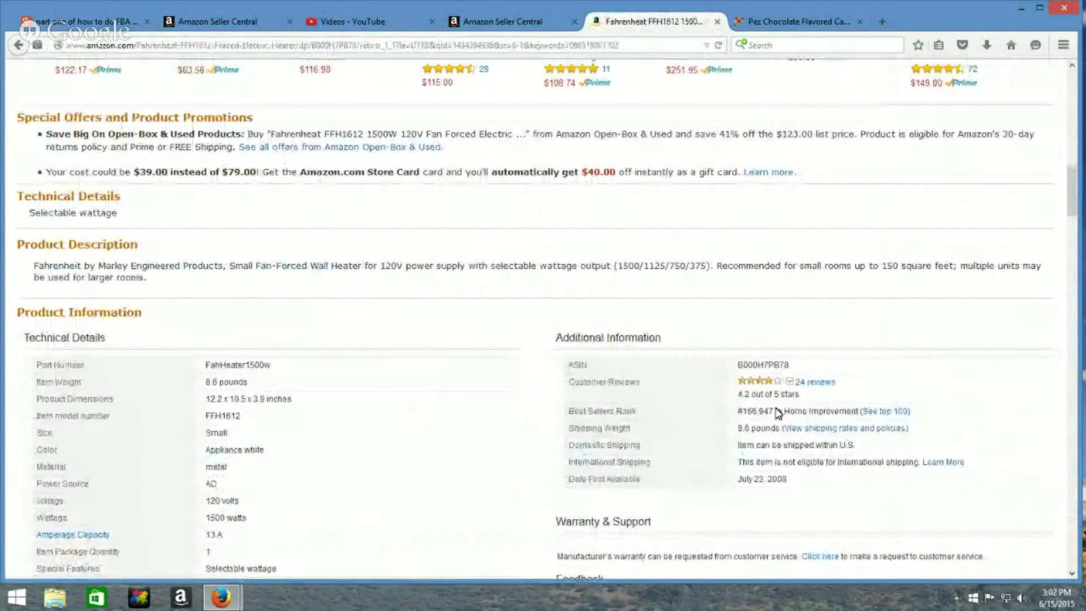
drag(773, 410, 744, 412)
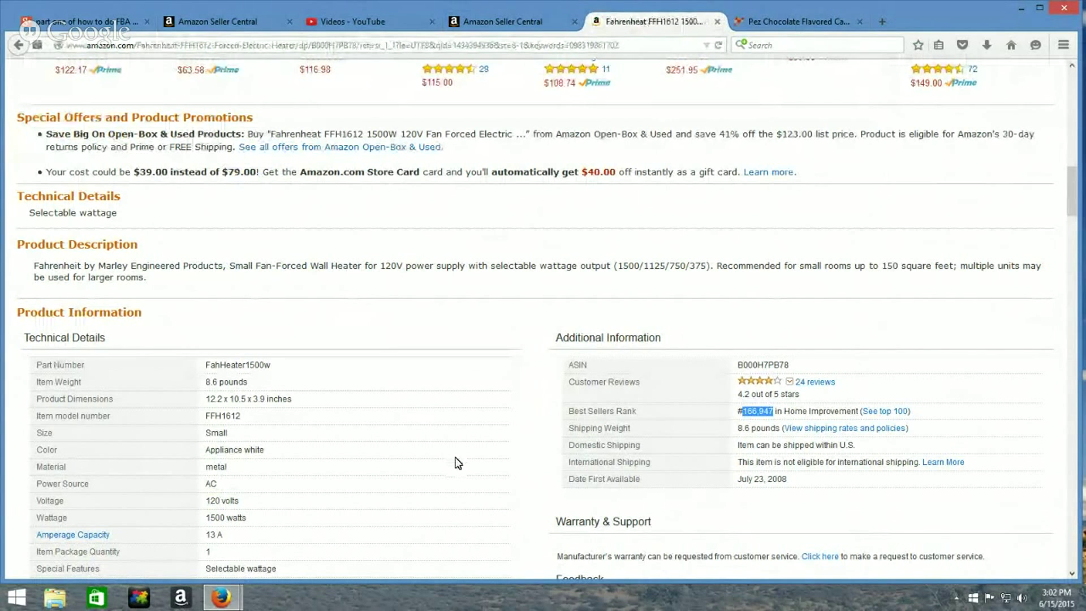
scroll(458, 462, up, 15)
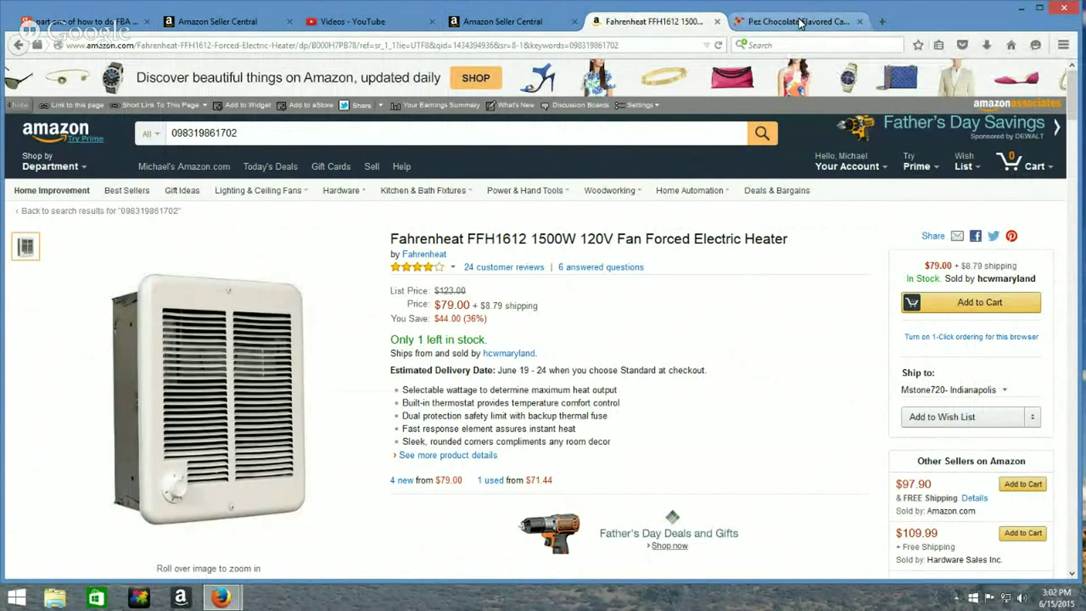
Copy the heater page's URL and look it up on CamelCamelCamel
click(245, 45)
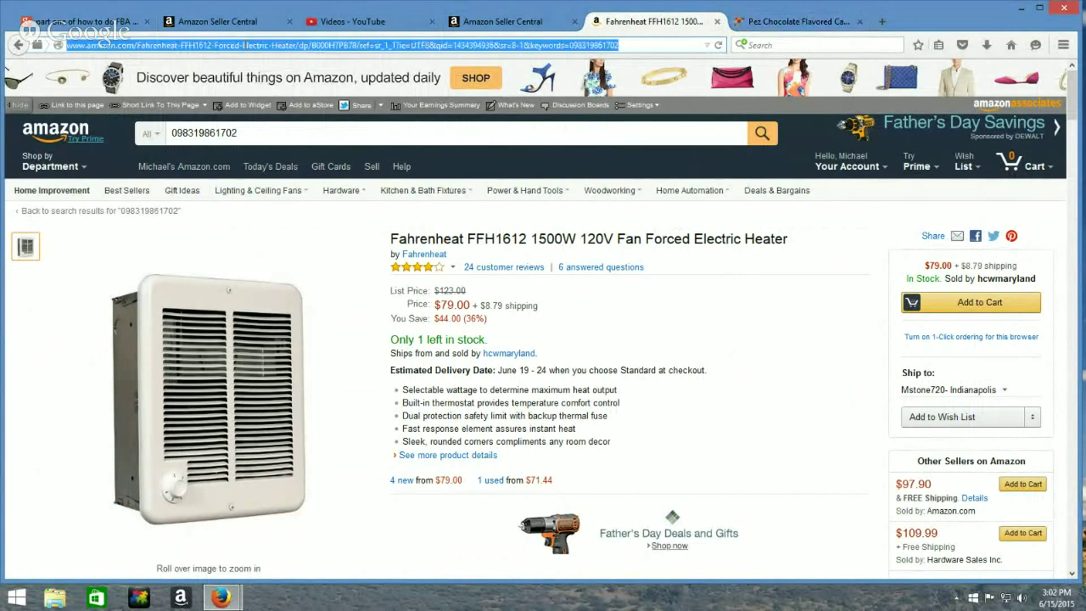
right_click(245, 45)
click(271, 90)
click(817, 21)
scroll(412, 304, up, 5)
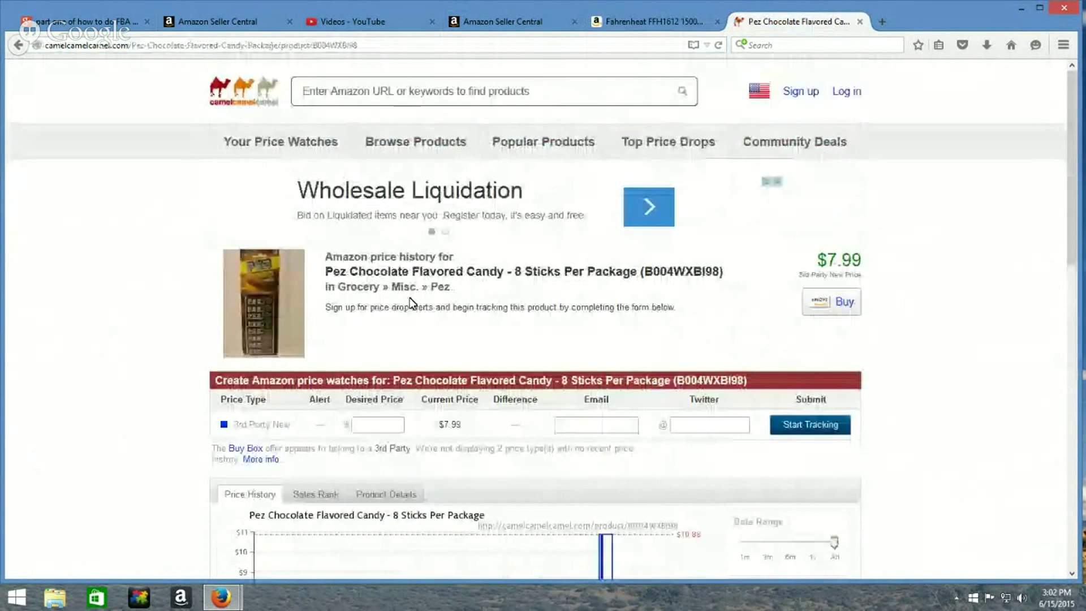
click(407, 90)
right_click(403, 92)
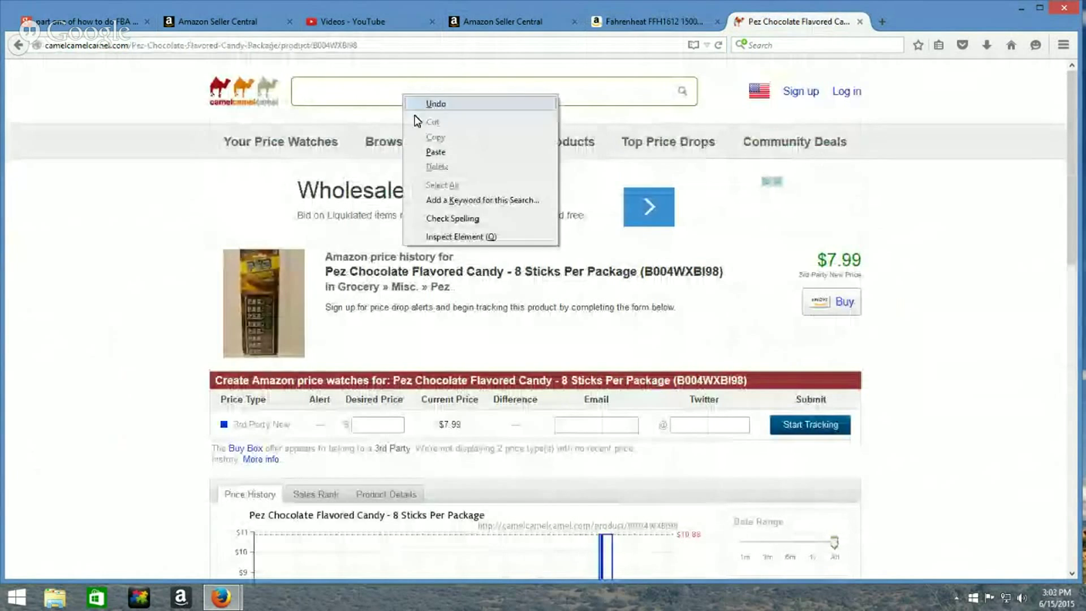
click(431, 151)
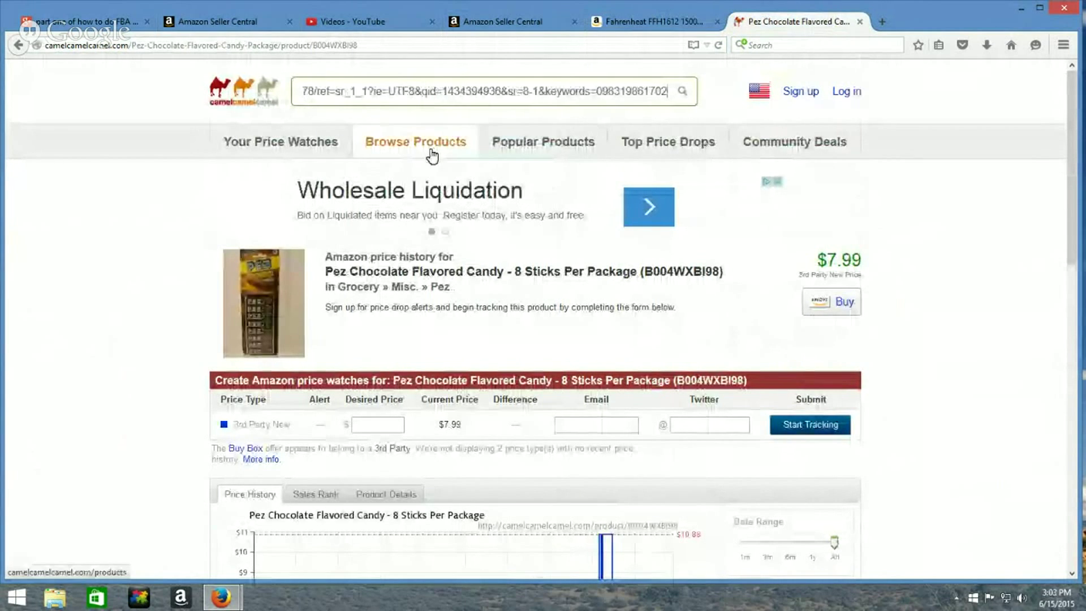
click(684, 92)
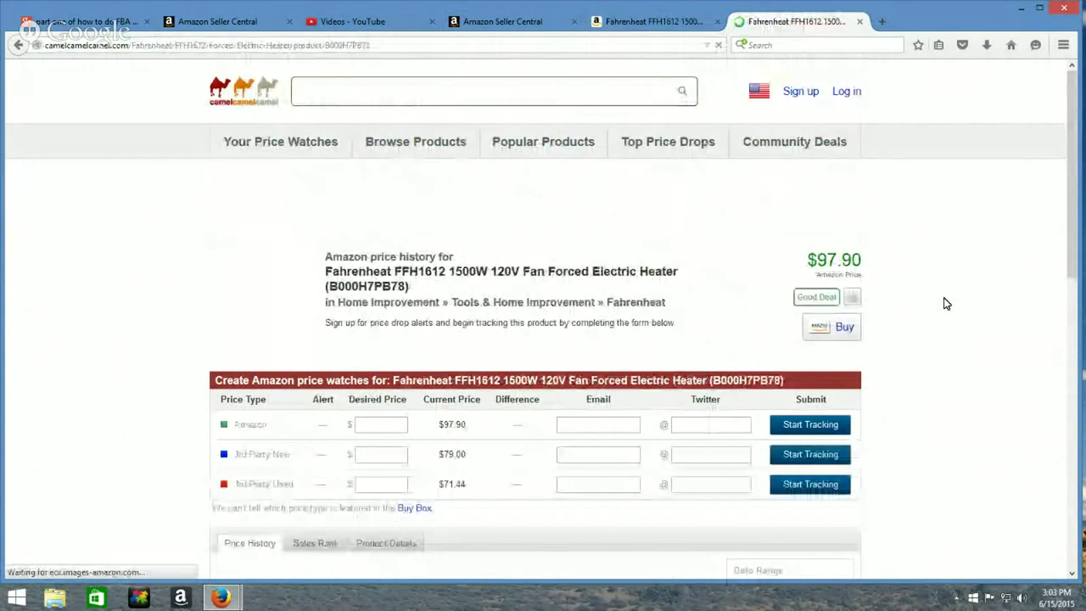
Adjust the price chart so only the 3rd Party Used line shows
scroll(948, 304, down, 3)
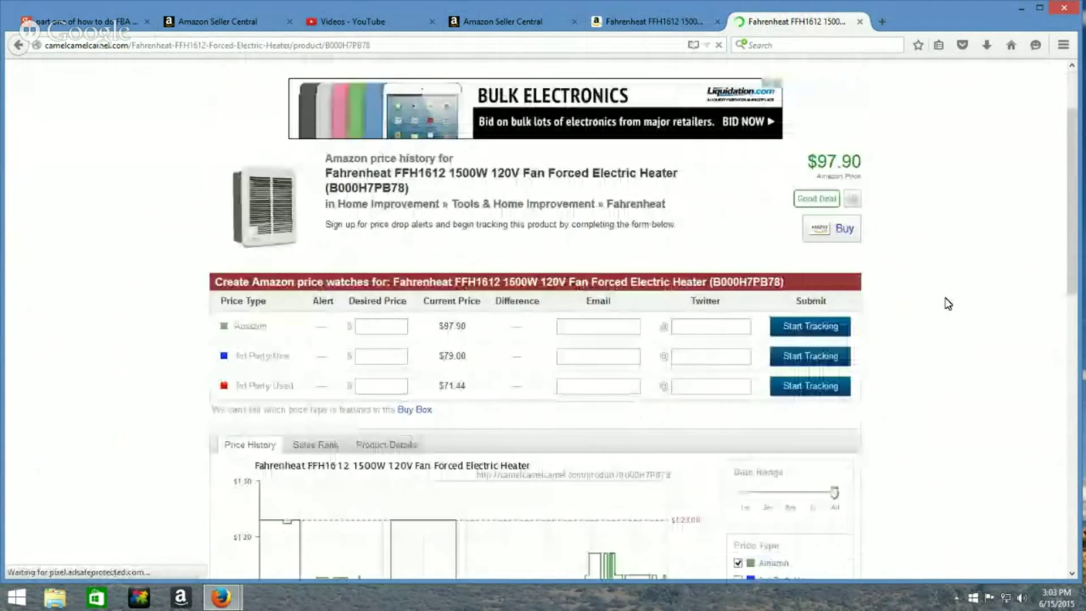
scroll(947, 304, down, 3)
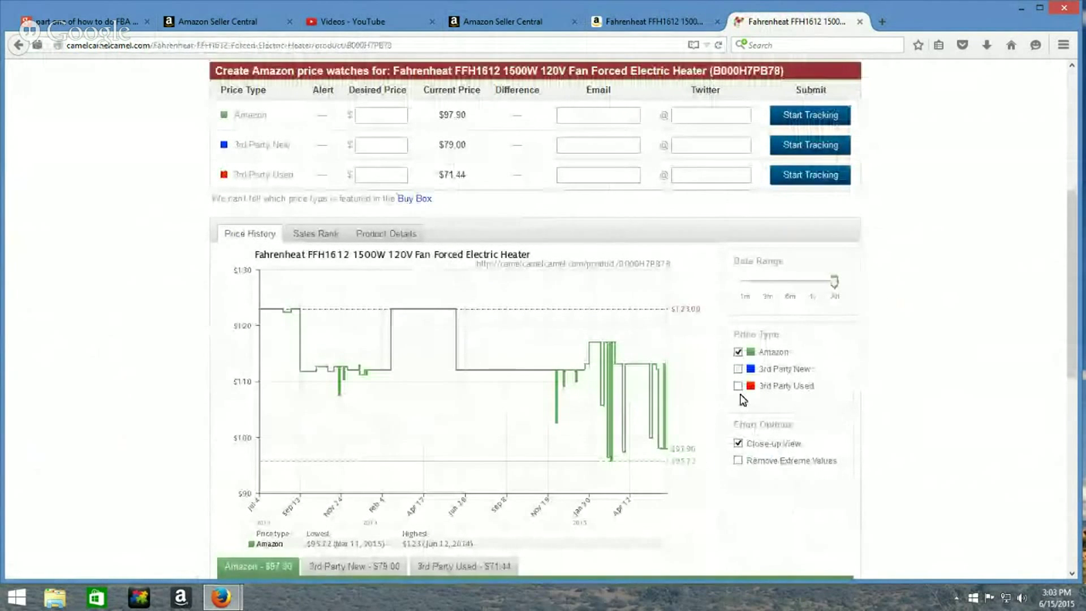
click(738, 386)
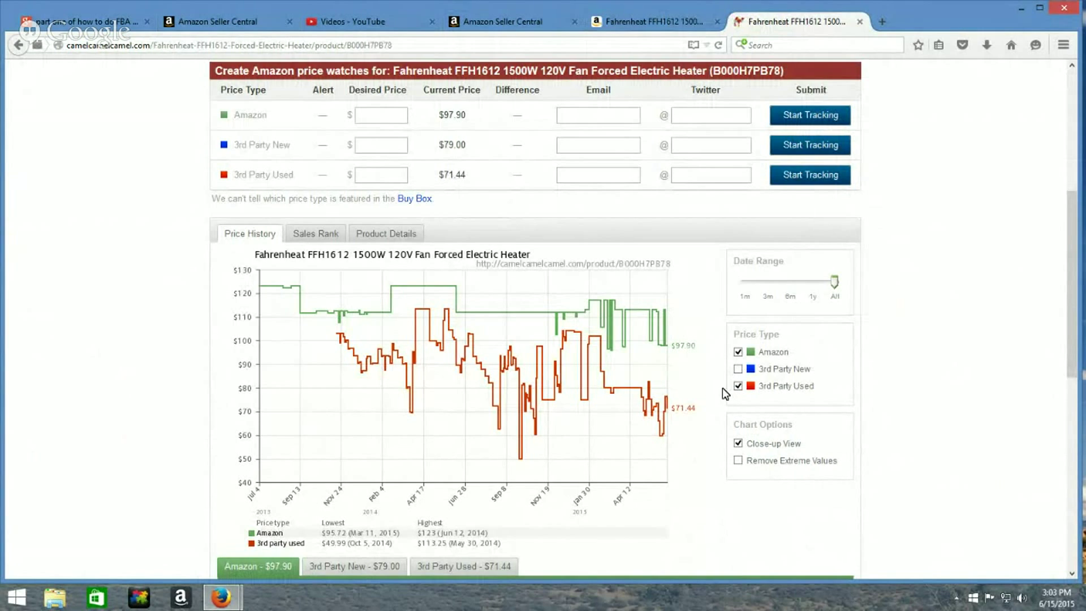
click(737, 369)
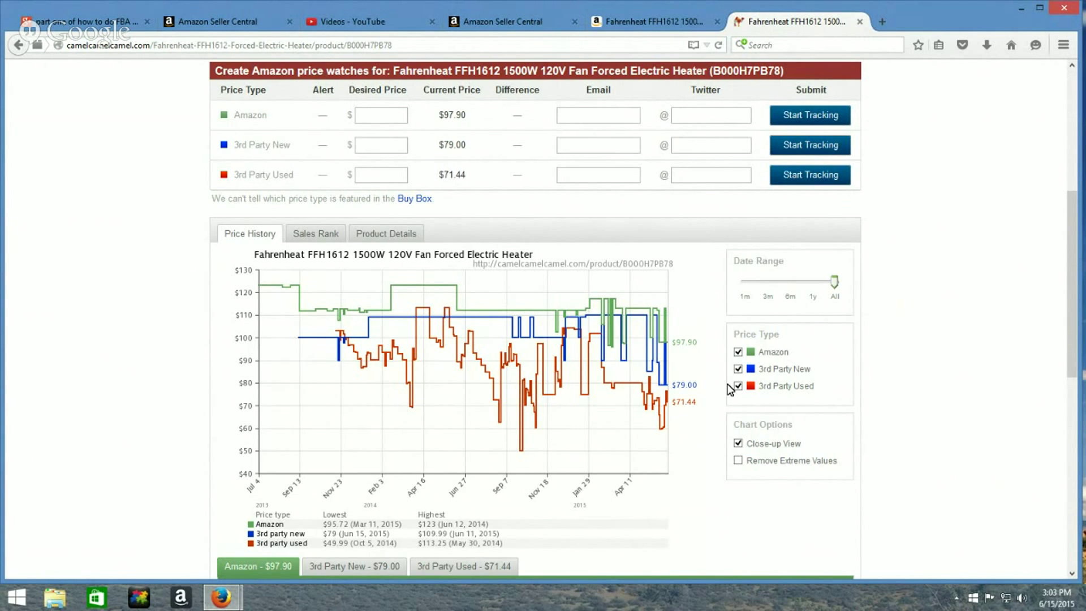
click(738, 352)
click(739, 369)
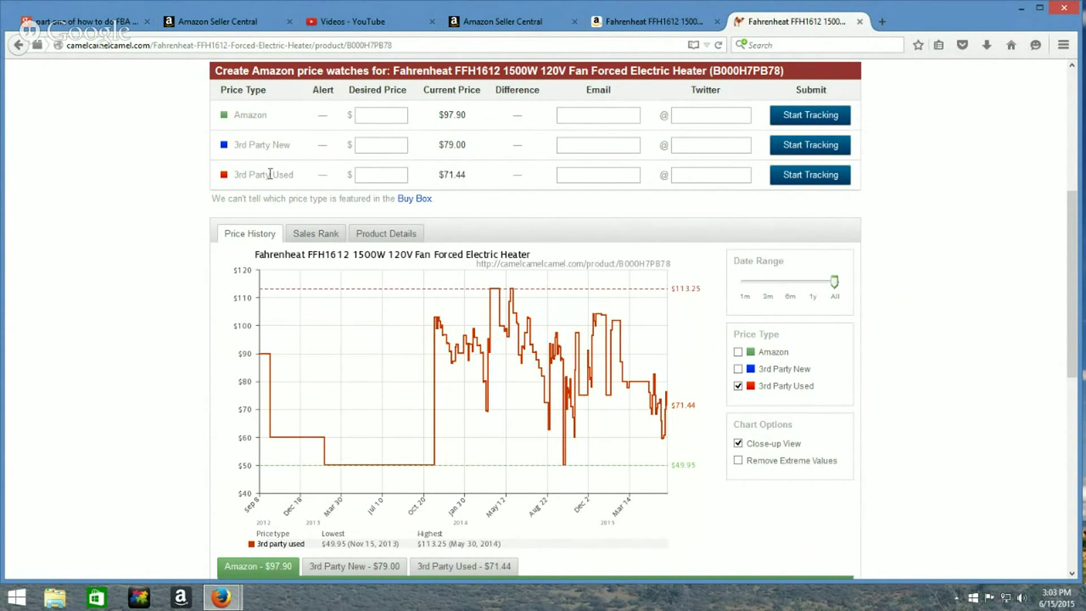
Check the heater's sales rank history, then return to the price chart and the Amazon tab
click(304, 235)
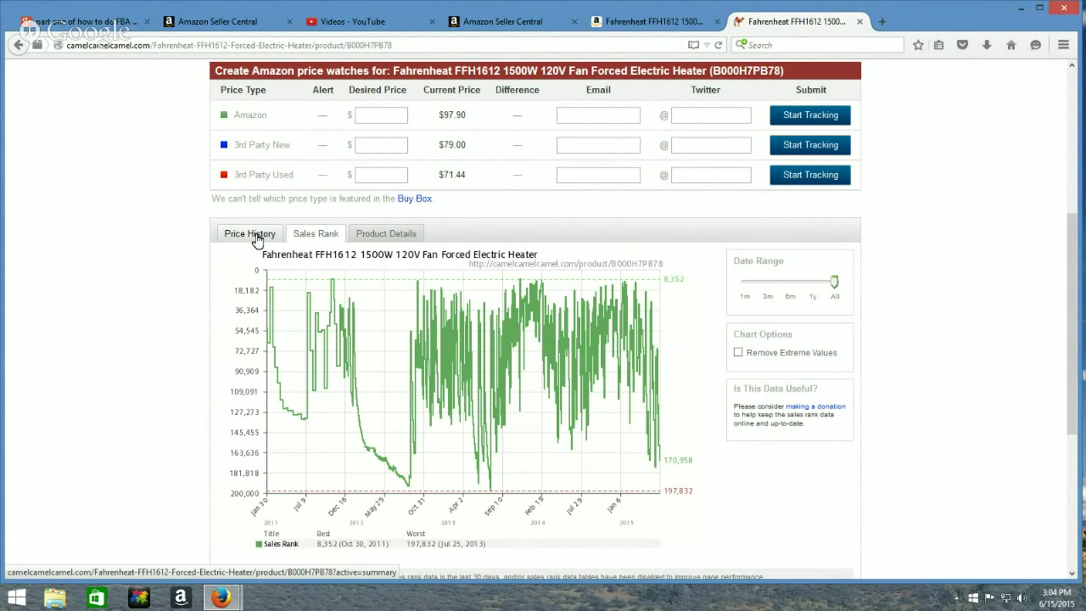
click(258, 238)
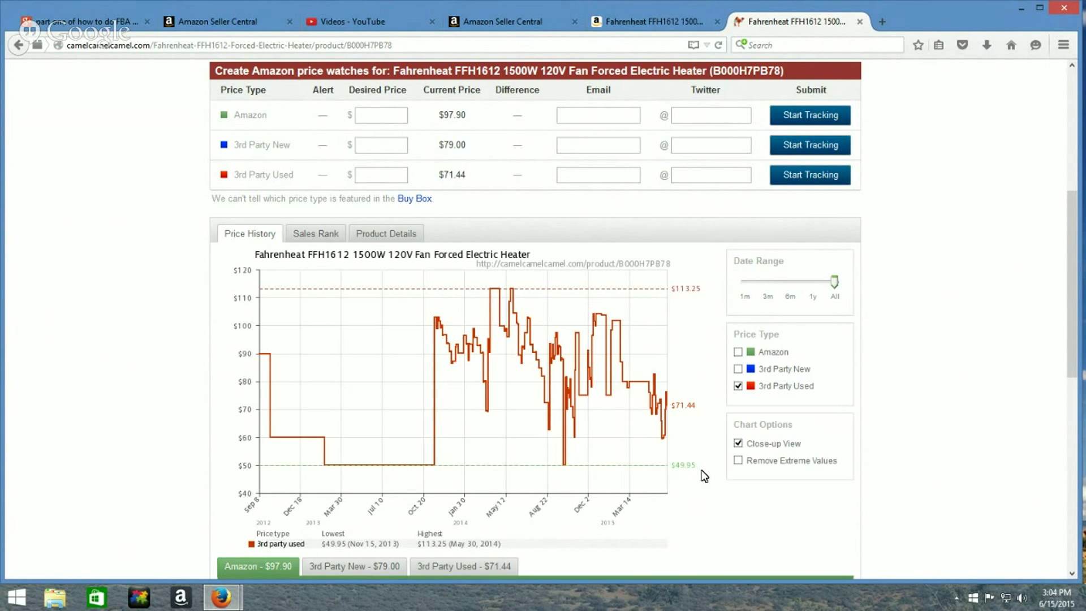
click(641, 22)
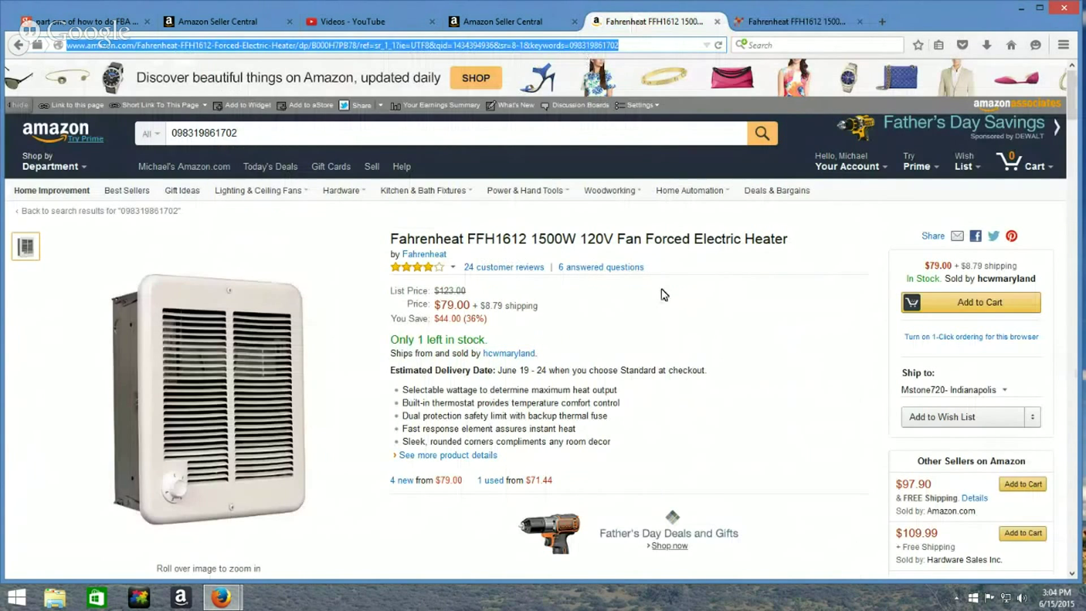
Review the heater's 1 used offer, then start a 'Have one to sell?' listing and open Item Condition
scroll(713, 384, down, 3)
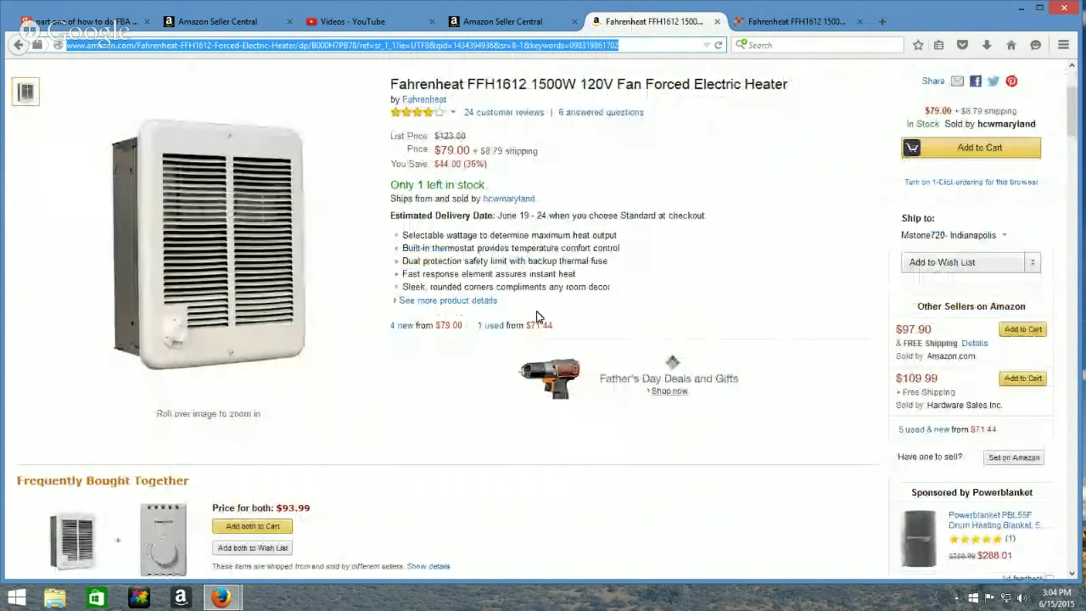
click(492, 327)
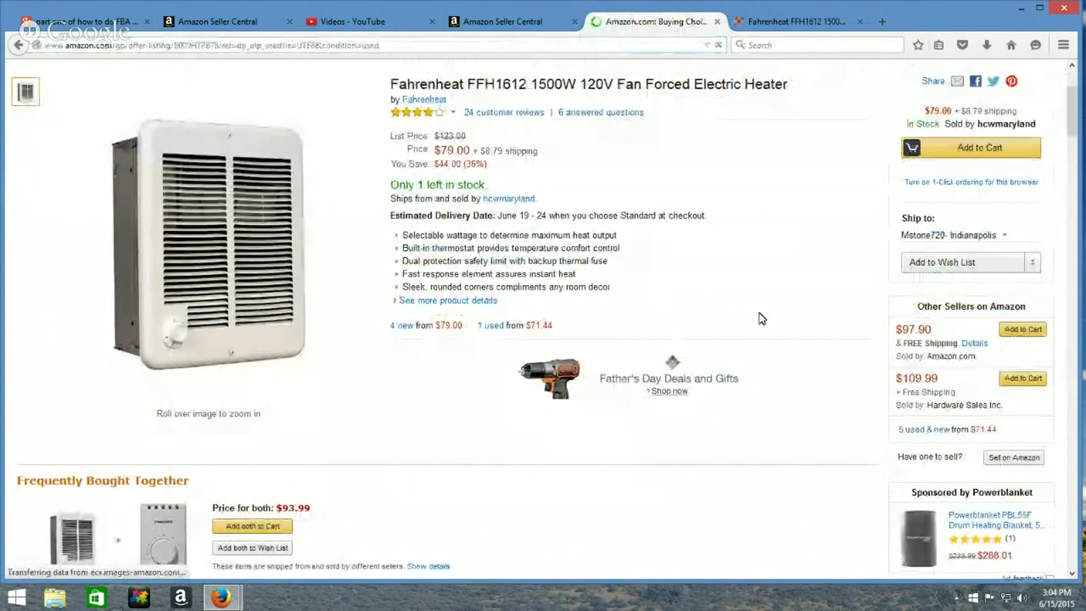
scroll(532, 350, down, 6)
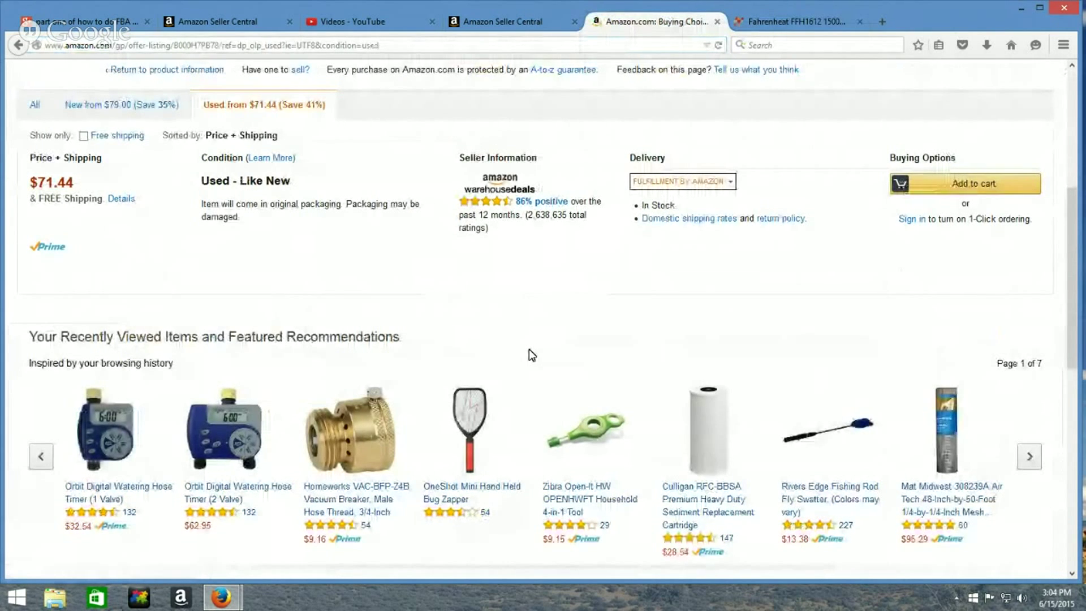
scroll(532, 355, up, 6)
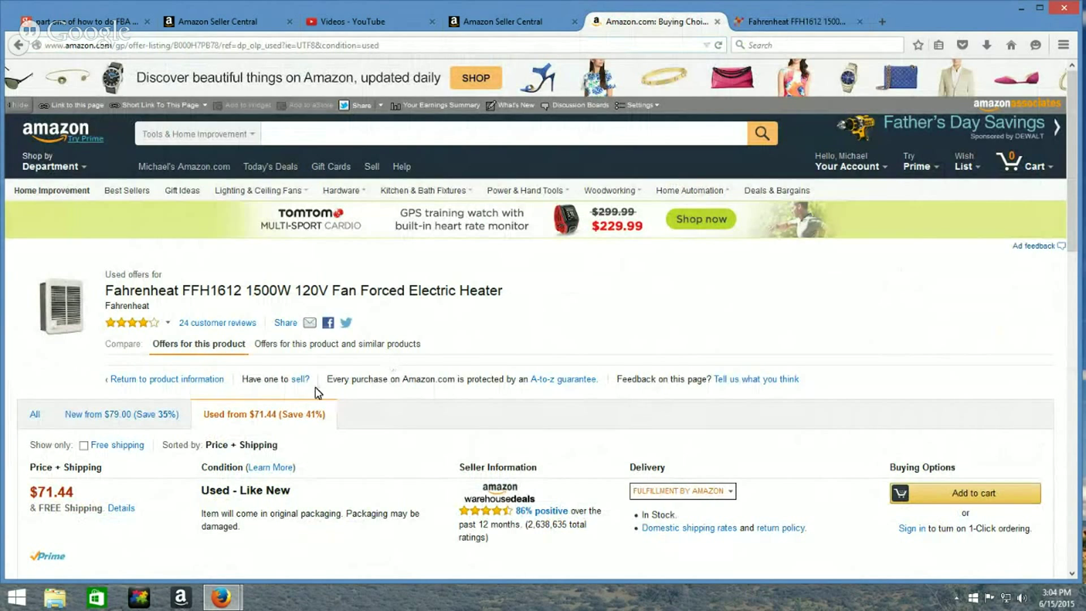
click(298, 384)
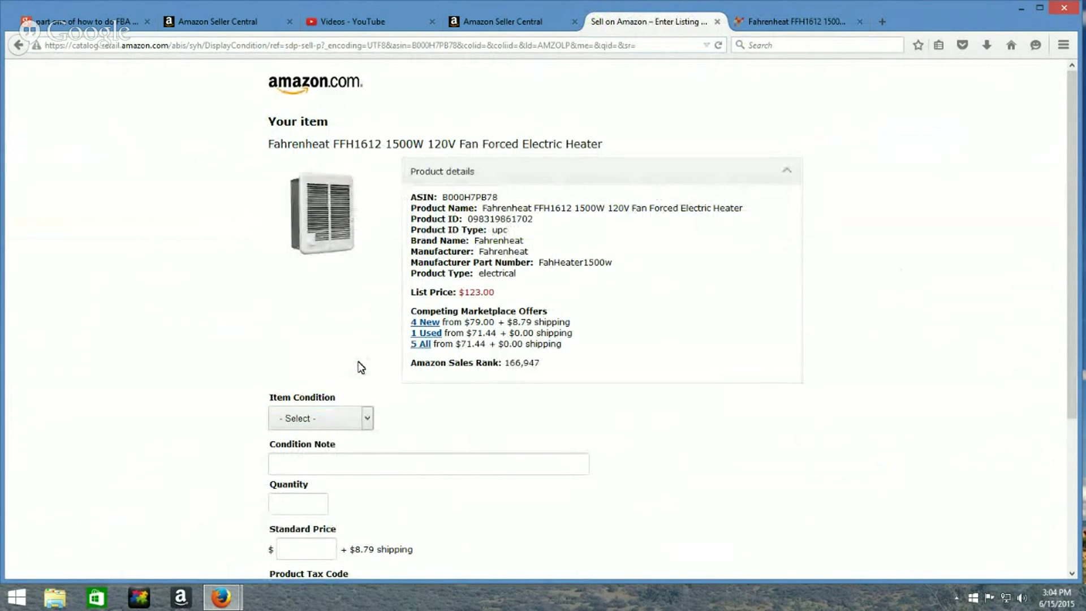
click(362, 422)
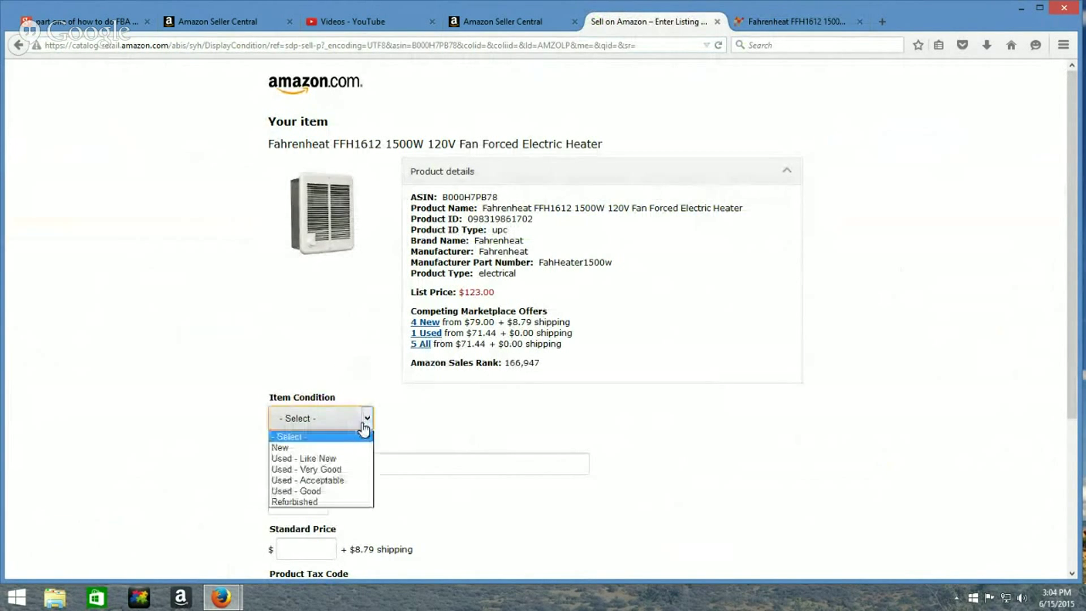
Choose Used - Very Good and write a note about the original box and added protective padding
click(346, 470)
click(358, 465)
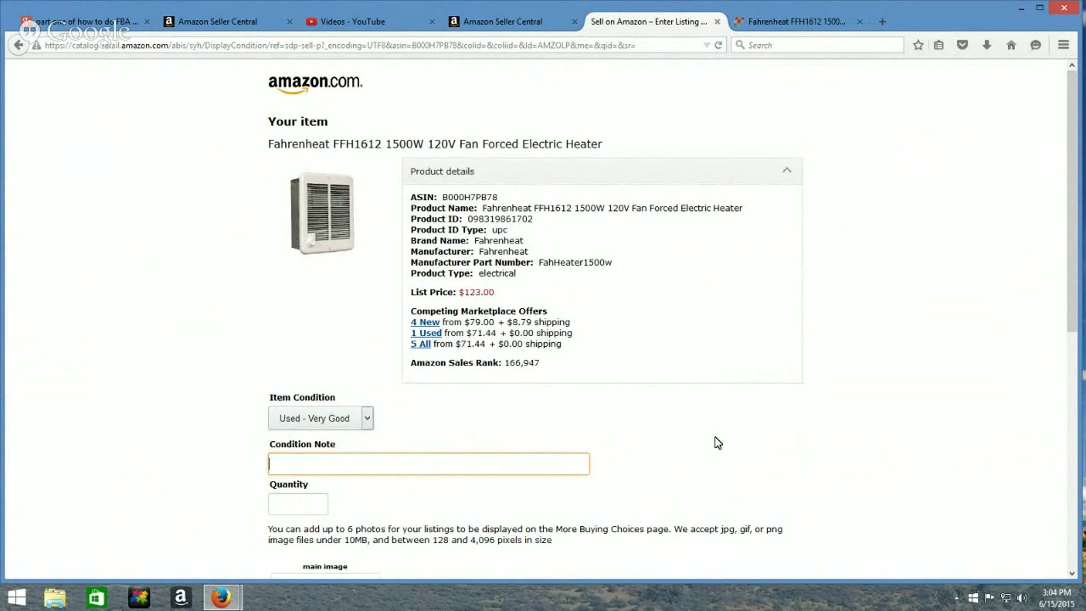
text(This it)
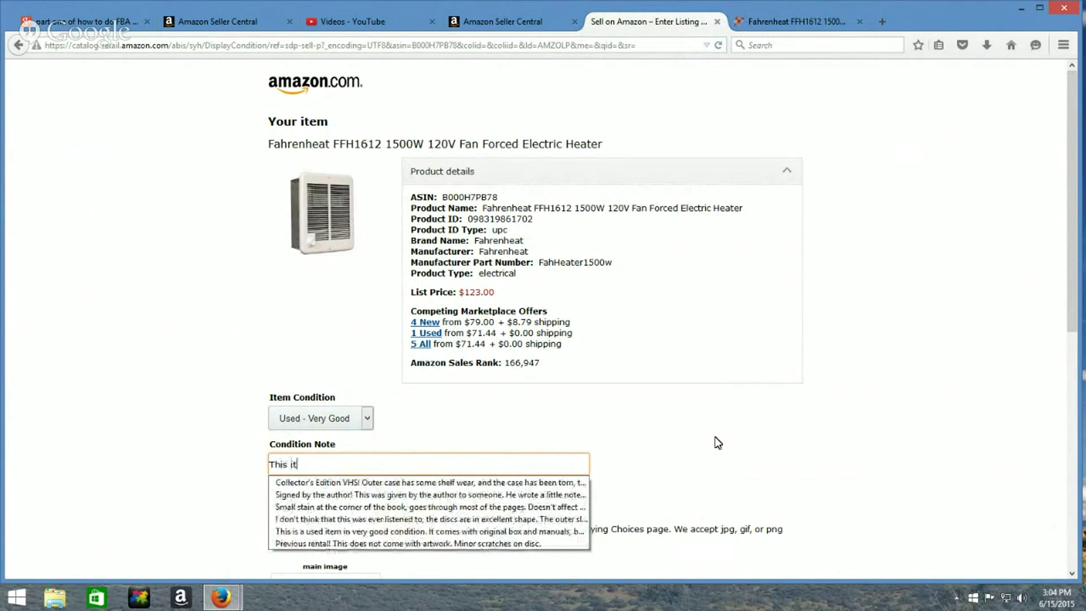
text(em com)
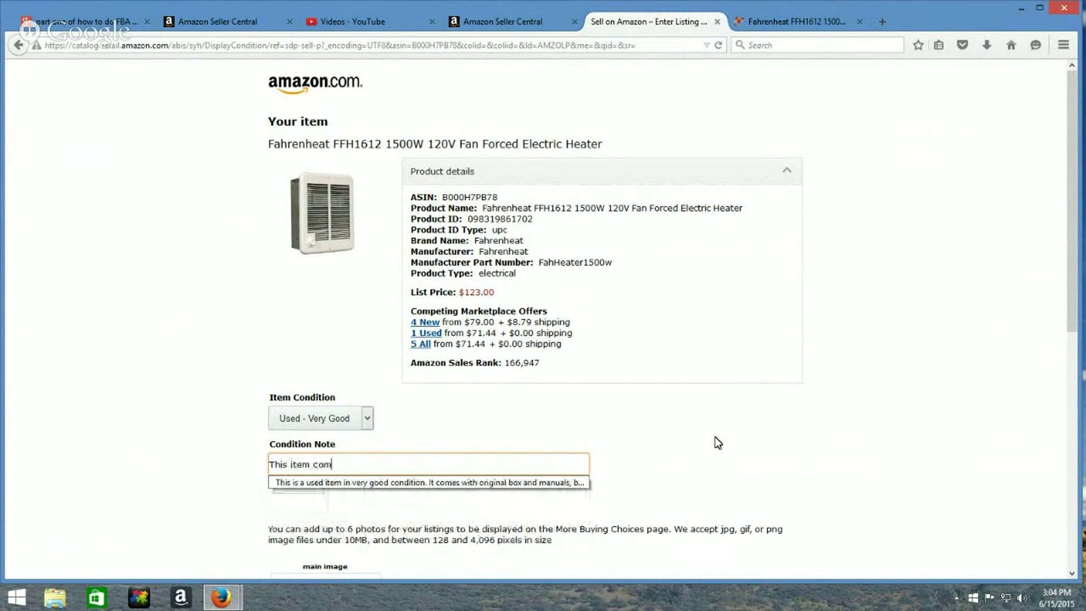
text(es with the or)
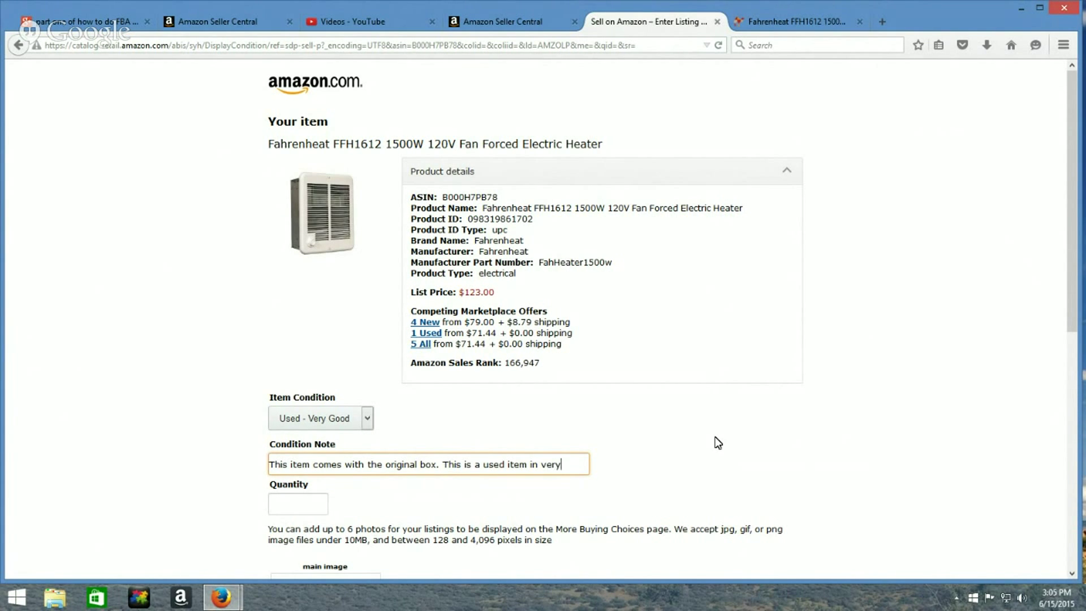
text(condition. Ex)
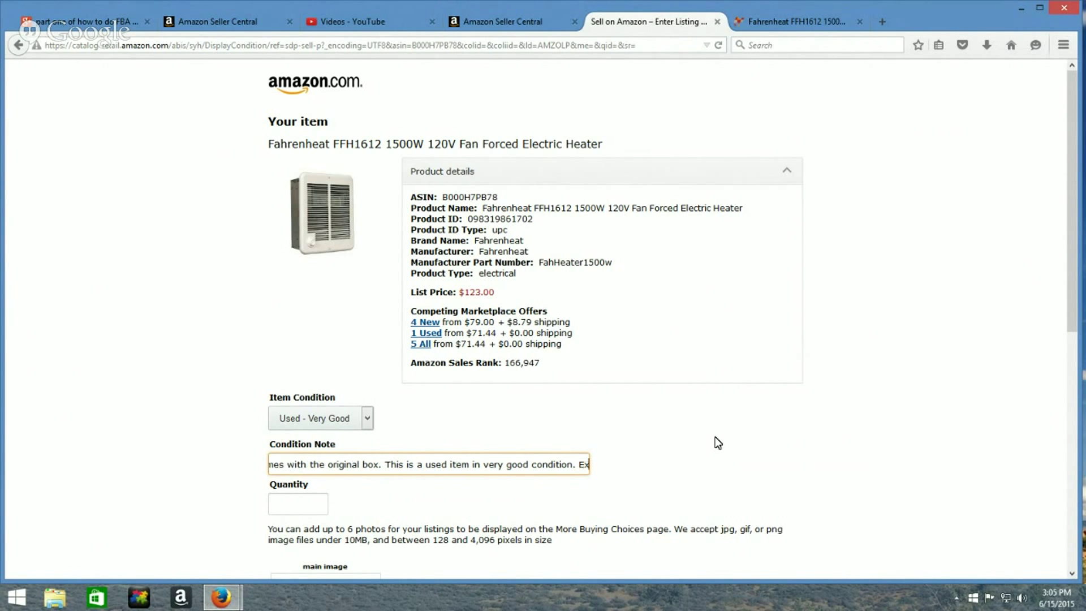
text(pa)
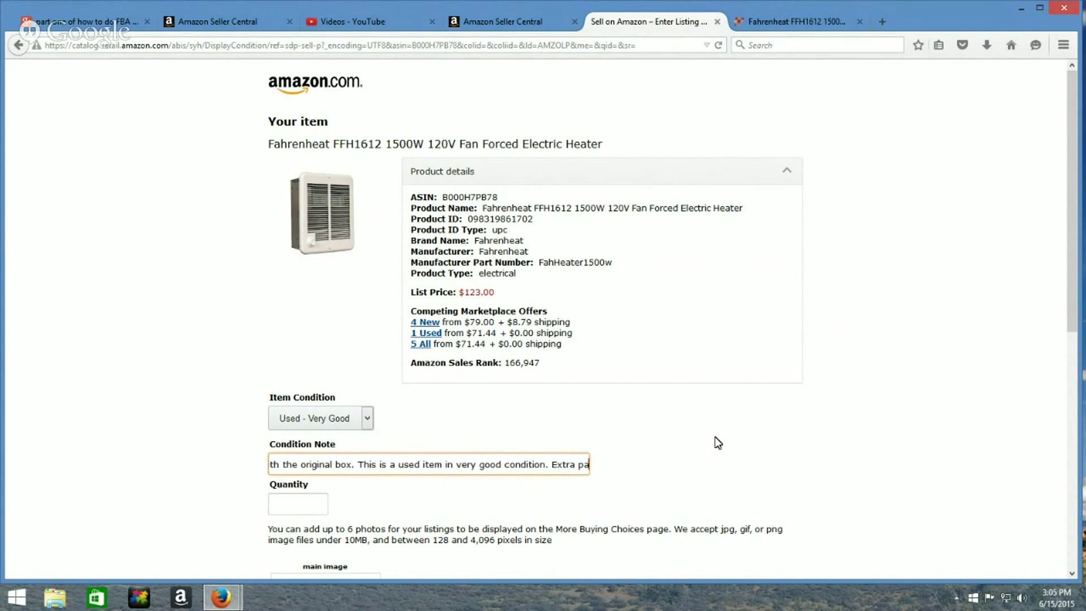
text(dding has)
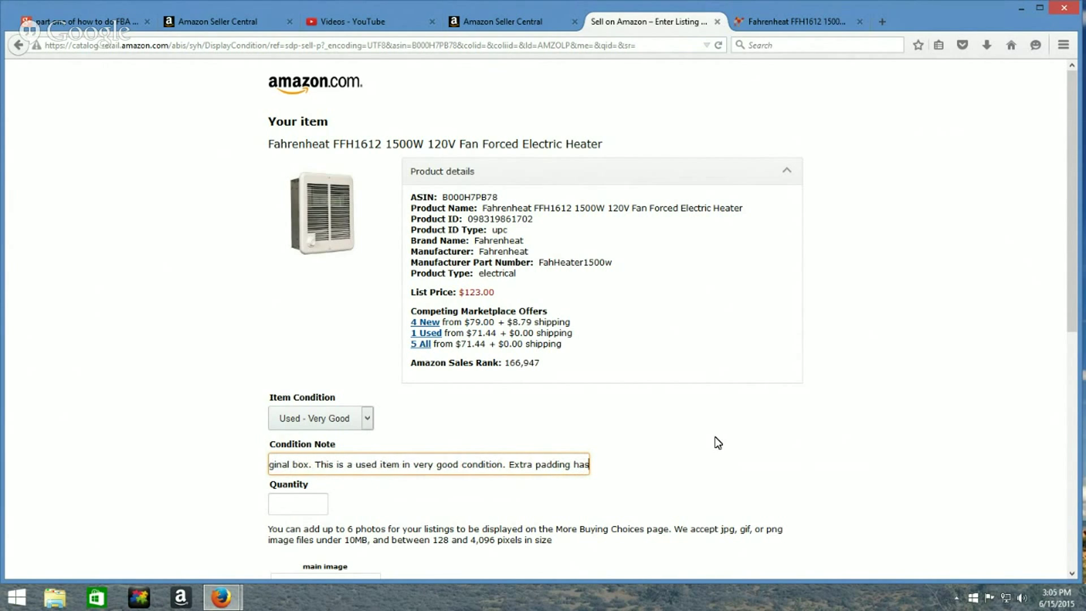
text( been added)
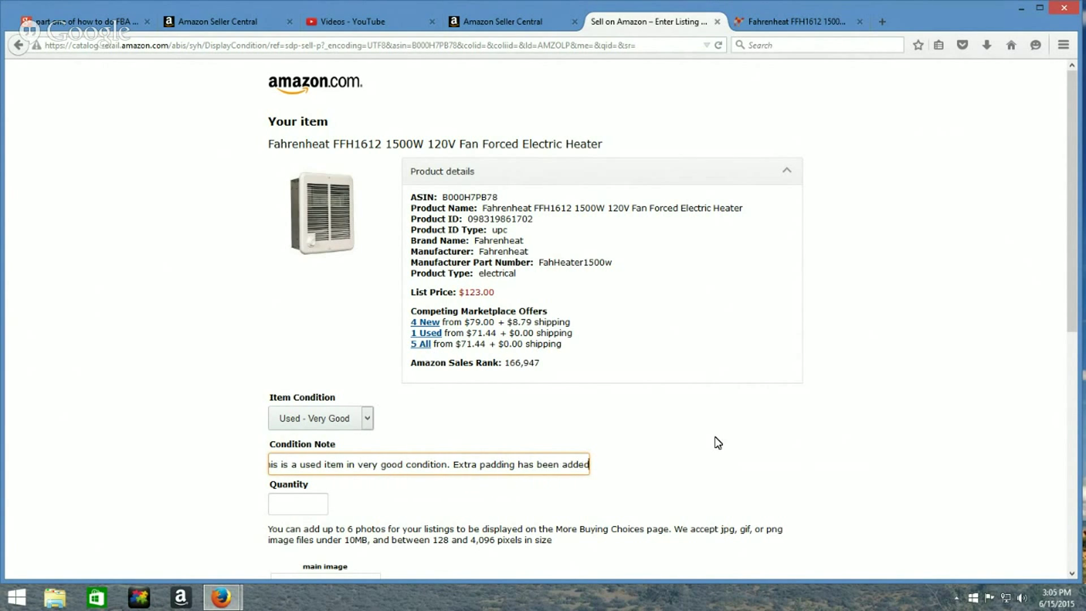
text( to the bo)
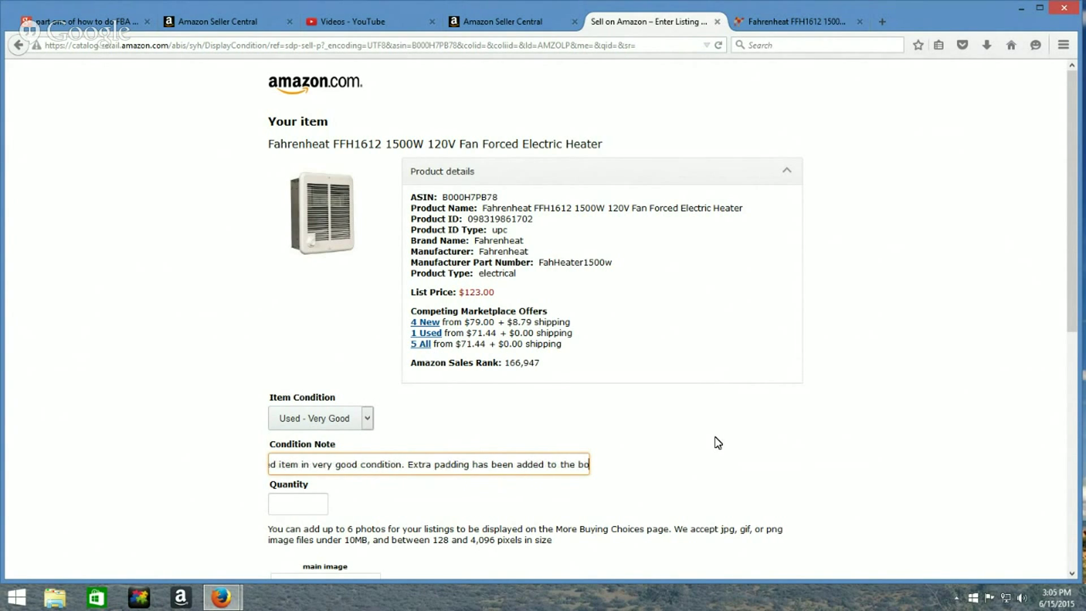
text(x to help )
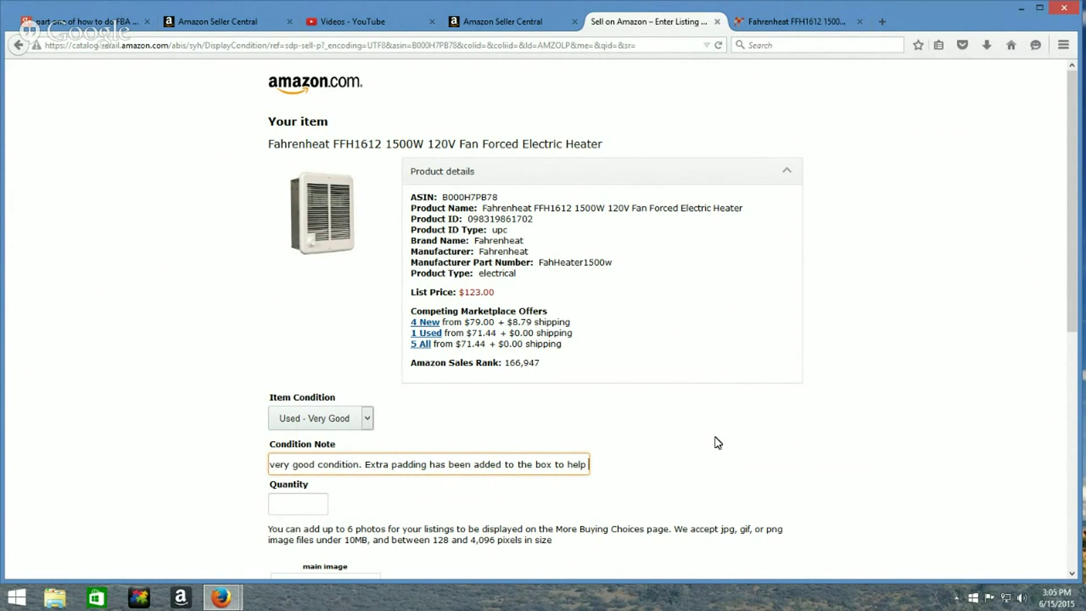
text(protect it.)
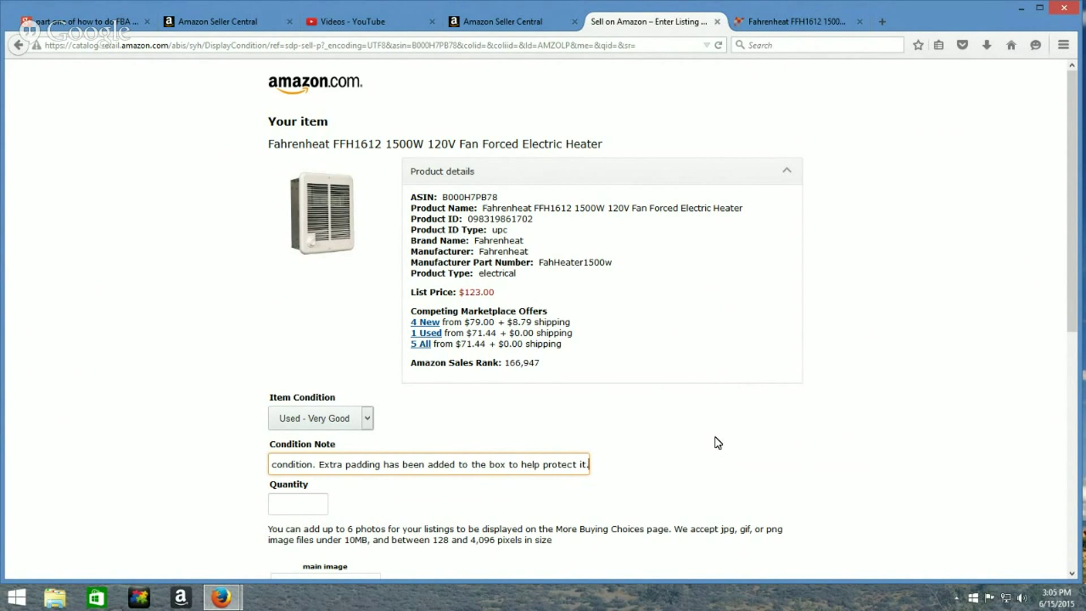
Enter quantity 1 and a standard price of $59.99
click(300, 501)
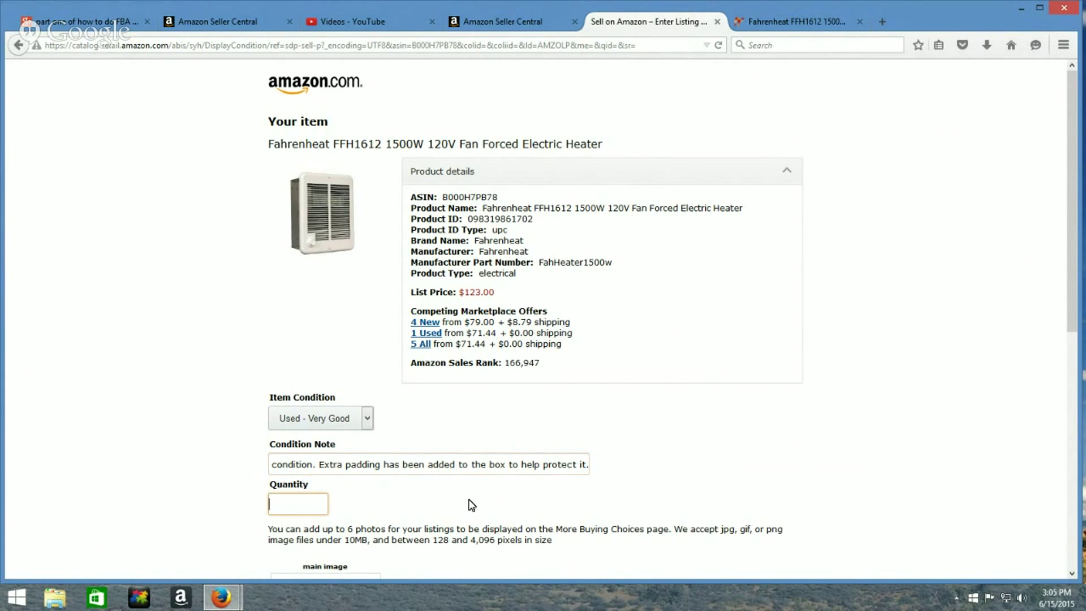
text(1)
click(718, 427)
scroll(636, 477, down, 5)
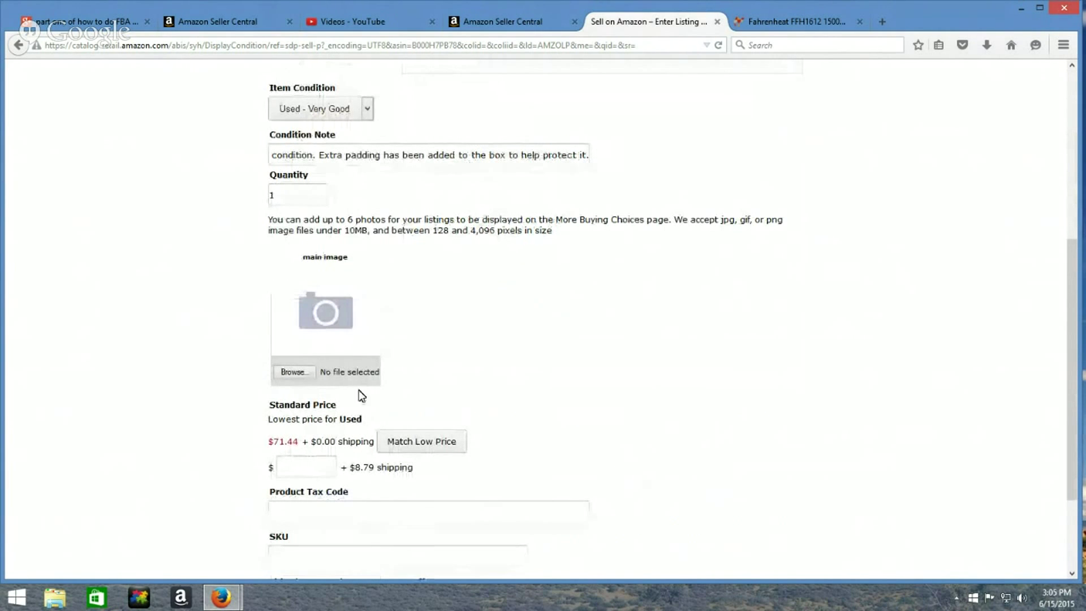
click(314, 462)
text(59.99)
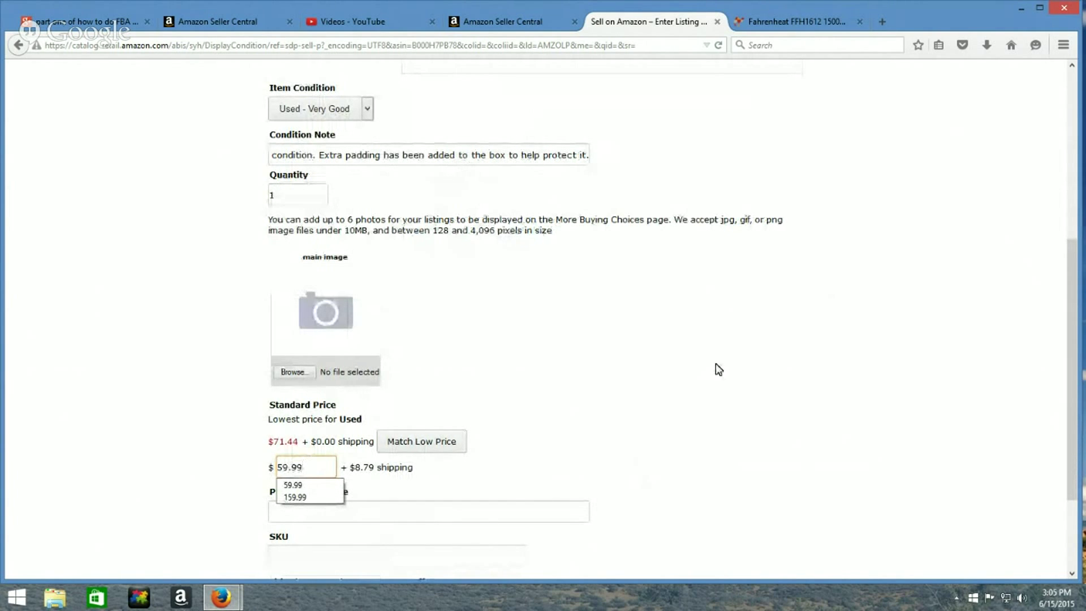
key(Down)
key(Return)
Choose fulfillment by Amazon and continue to the review-and-submit page
scroll(632, 390, down, 2)
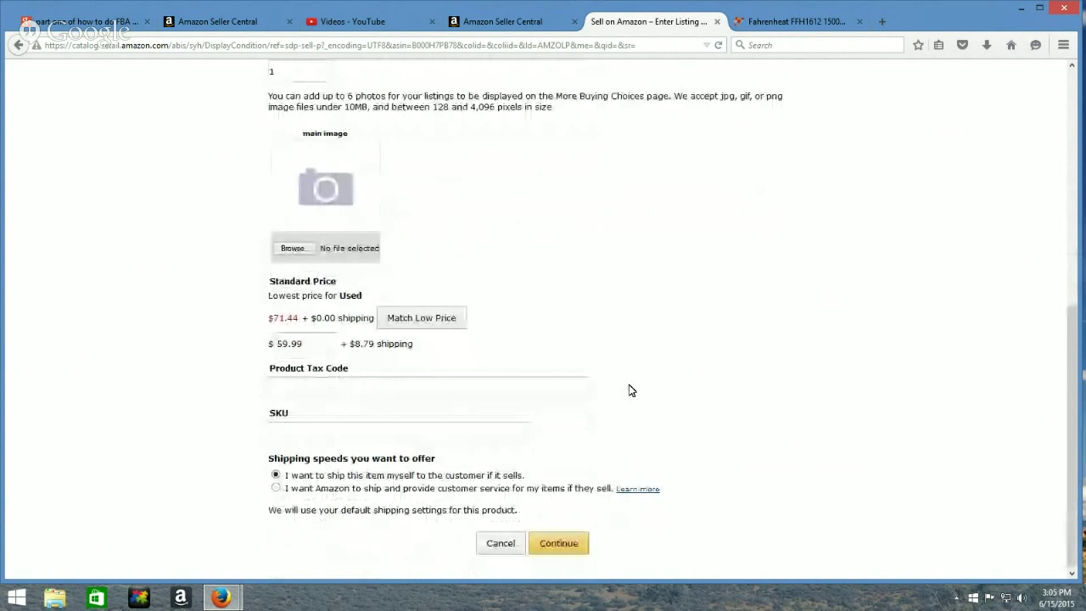
click(275, 488)
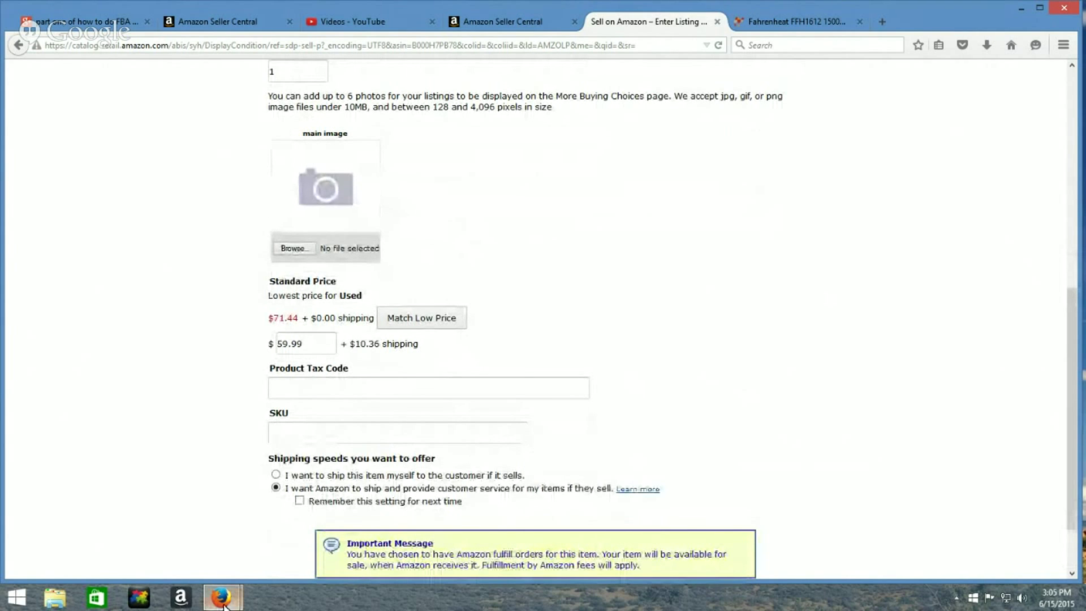
mouse_move(220, 597)
click(327, 532)
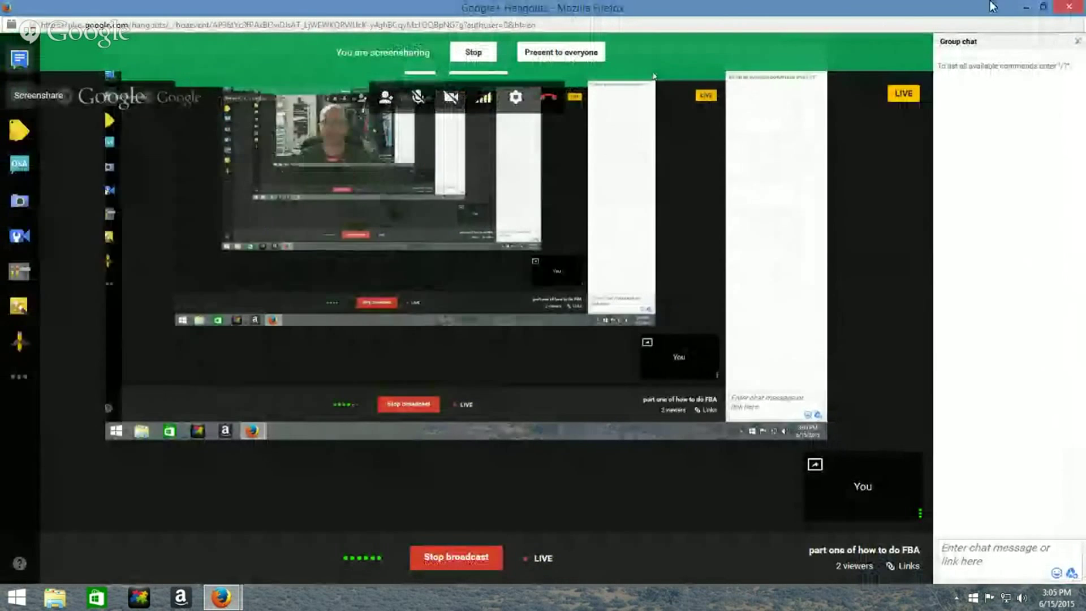
click(1024, 7)
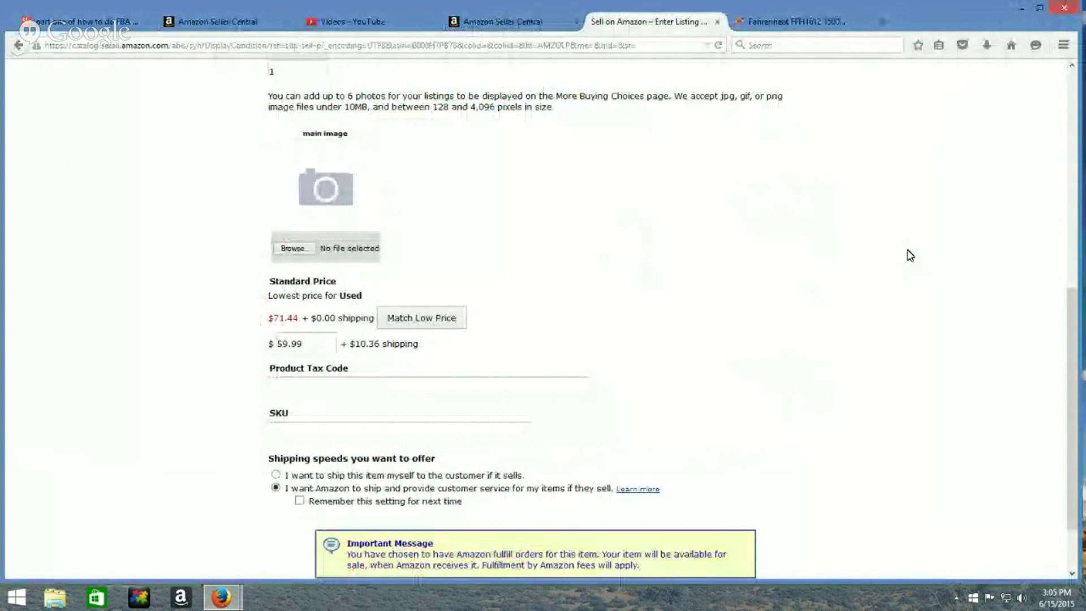
scroll(762, 359, down, 1)
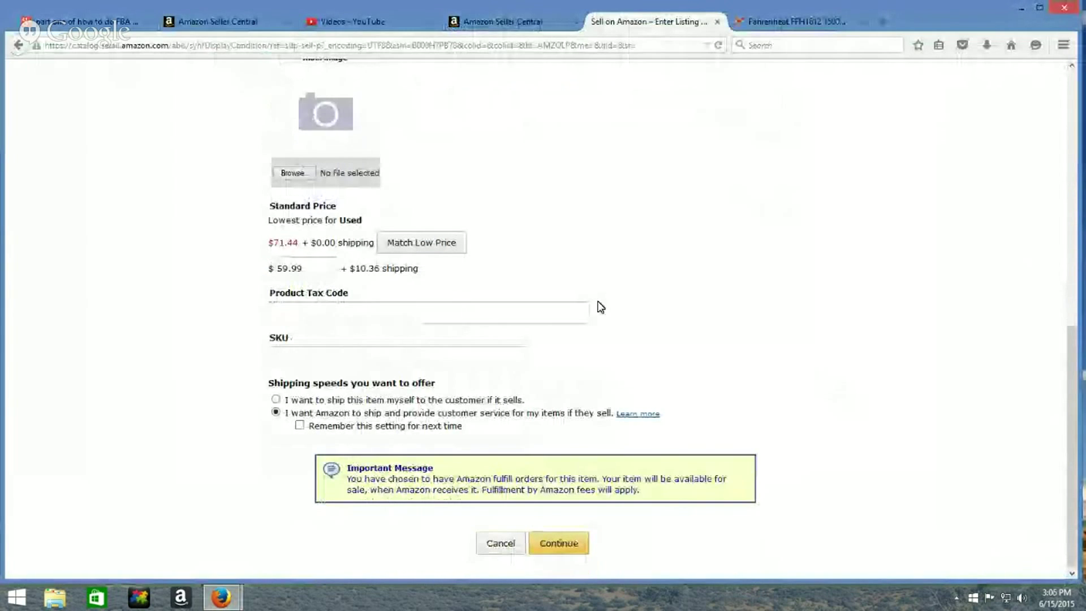
click(559, 545)
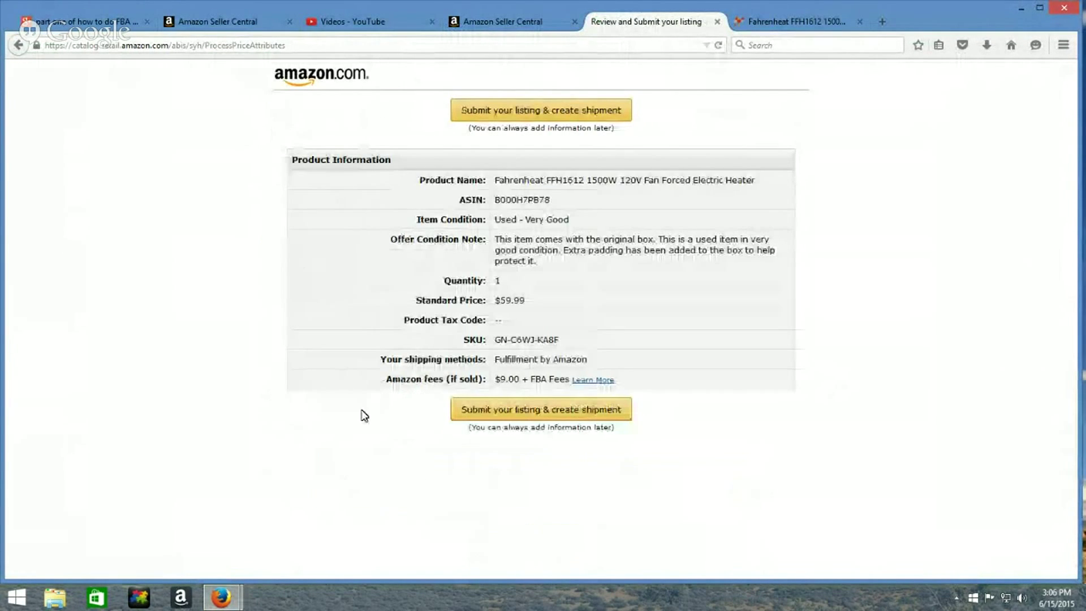
mouse_move(221, 598)
click(266, 541)
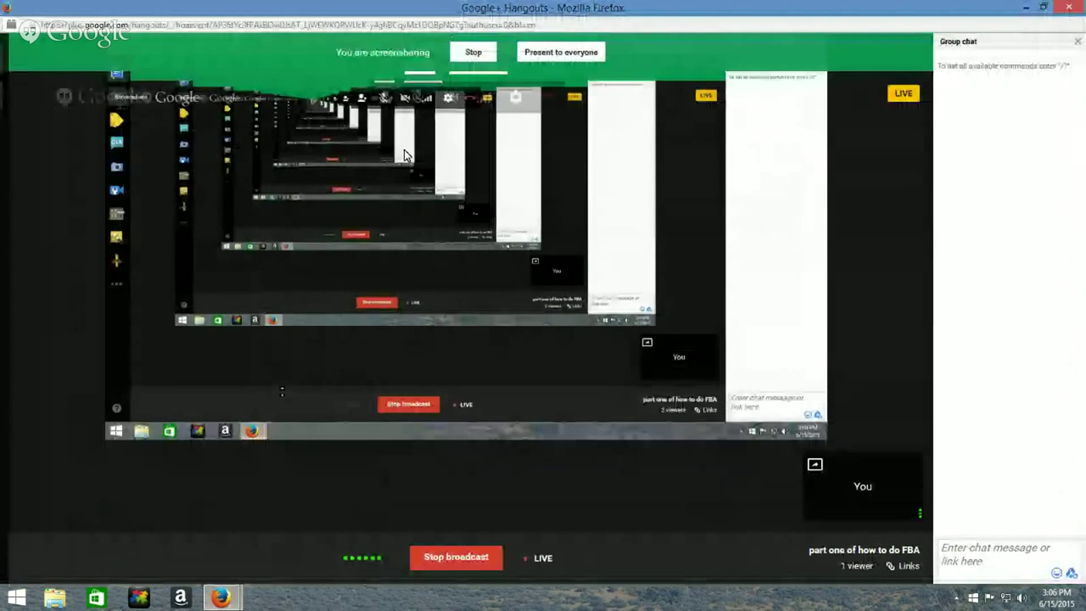
Restart the Hangouts screenshare and minimize Hangouts to show the review page
click(474, 52)
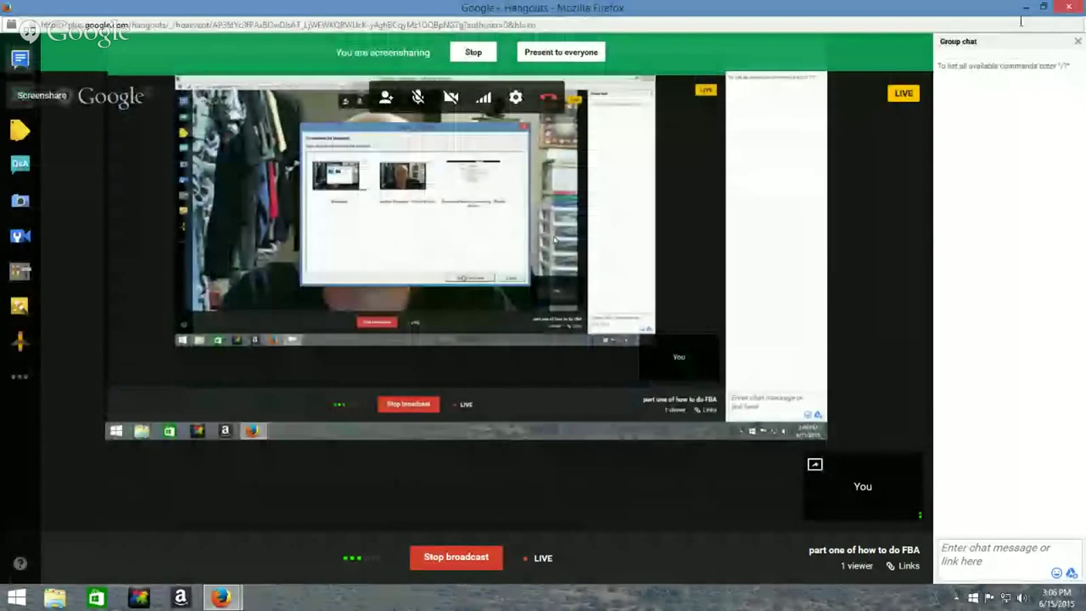
click(1026, 8)
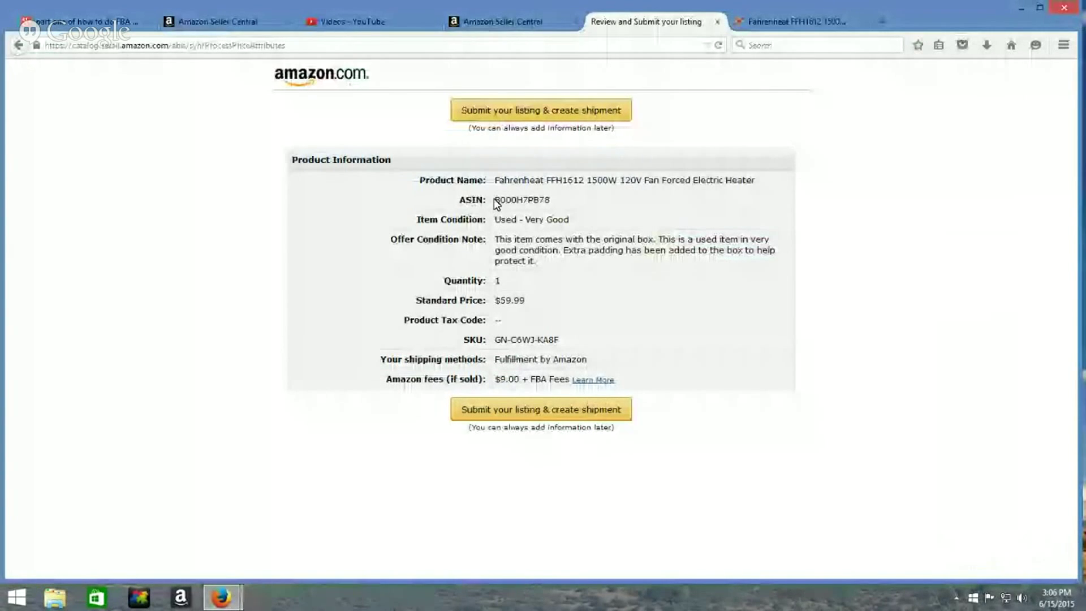
Highlight the Used - Very Good condition, the condition note and the $9.00 + FBA Fees
drag(495, 219, 577, 218)
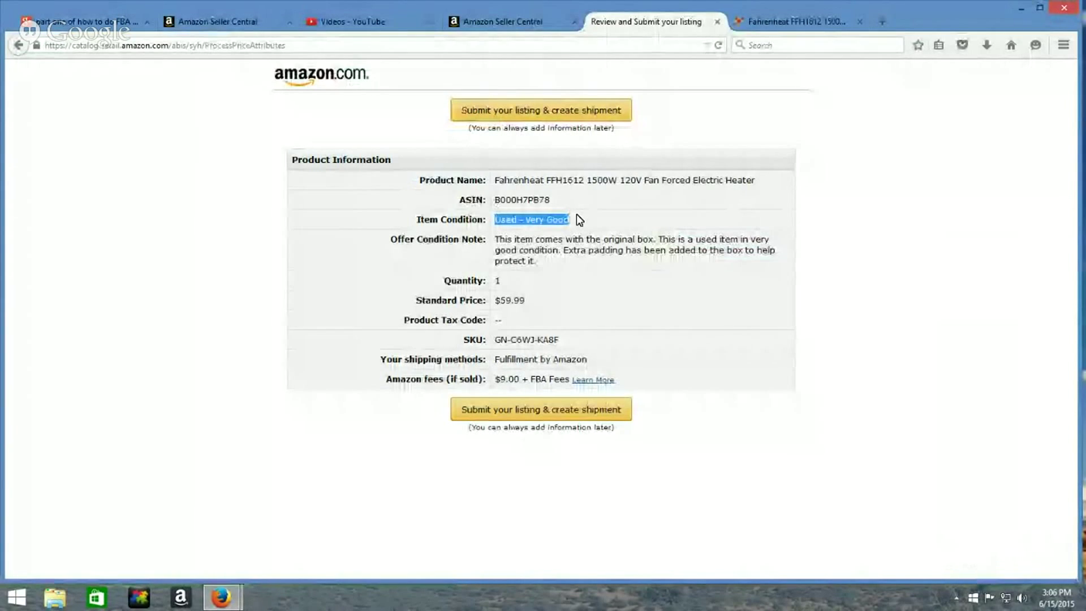
drag(497, 242, 611, 265)
click(601, 260)
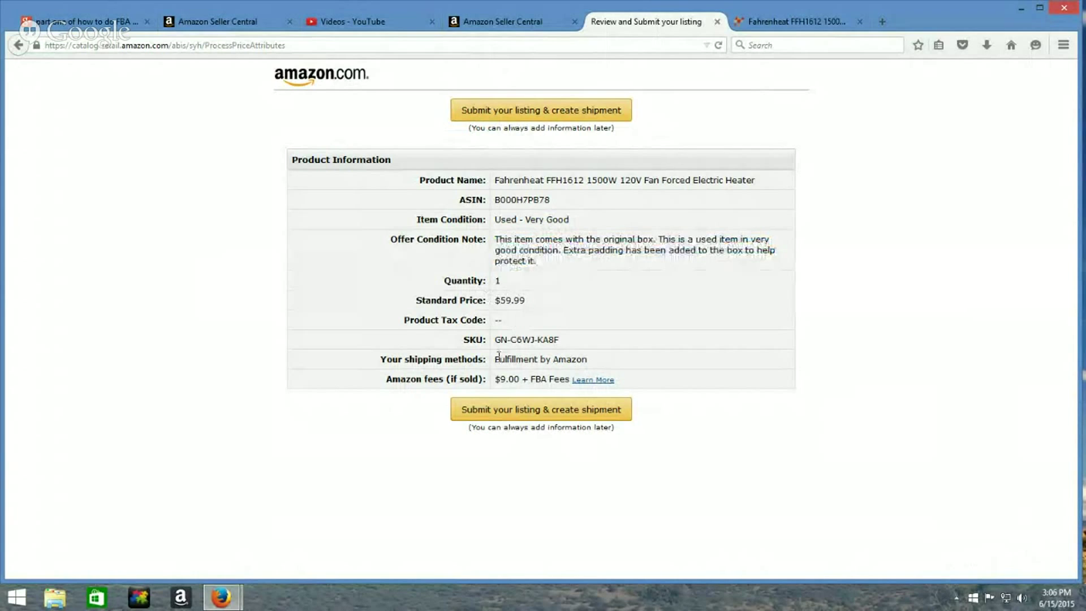
drag(498, 379, 561, 382)
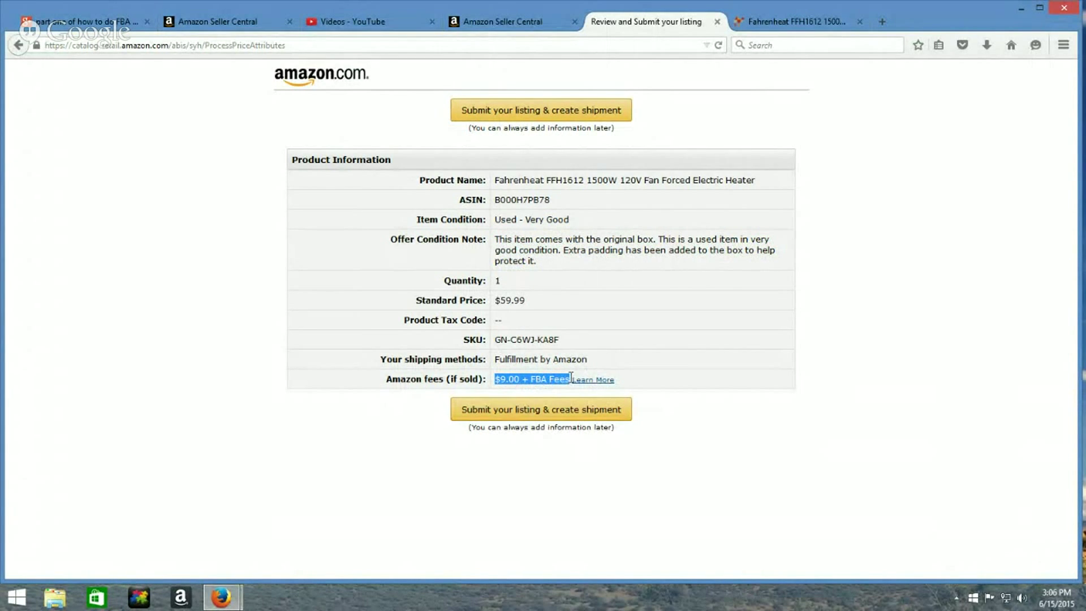
click(674, 301)
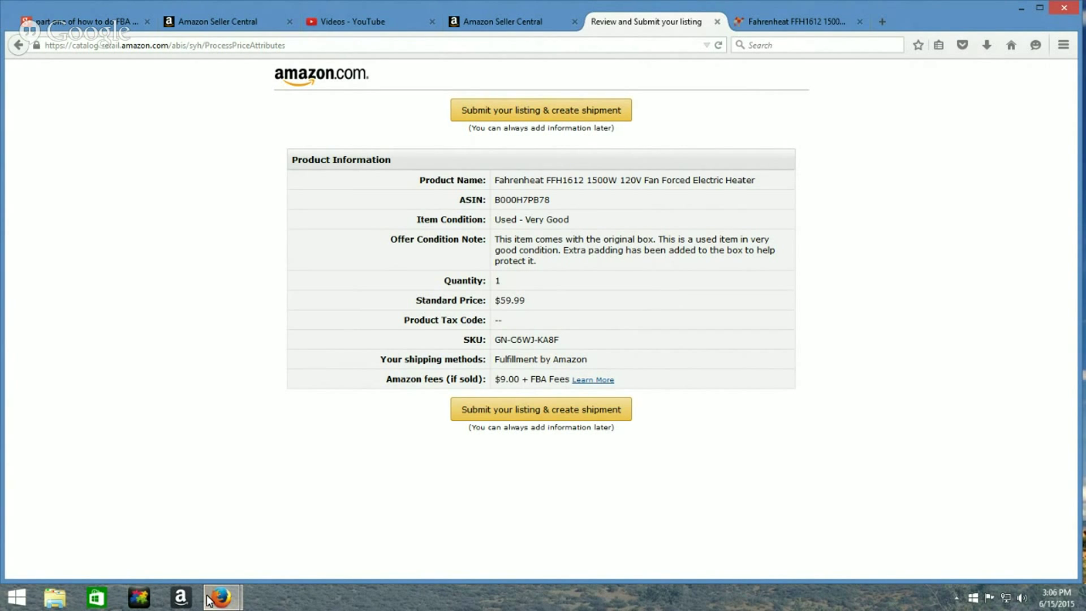
Switch to Google+ Hangouts and stop the screenshare
mouse_move(212, 598)
click(270, 538)
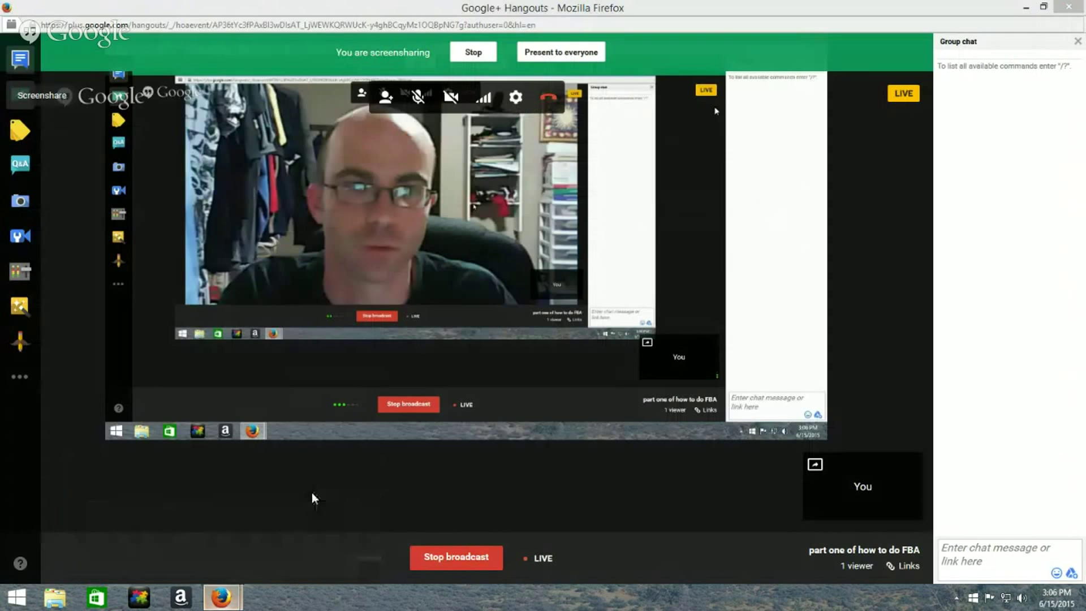
click(470, 53)
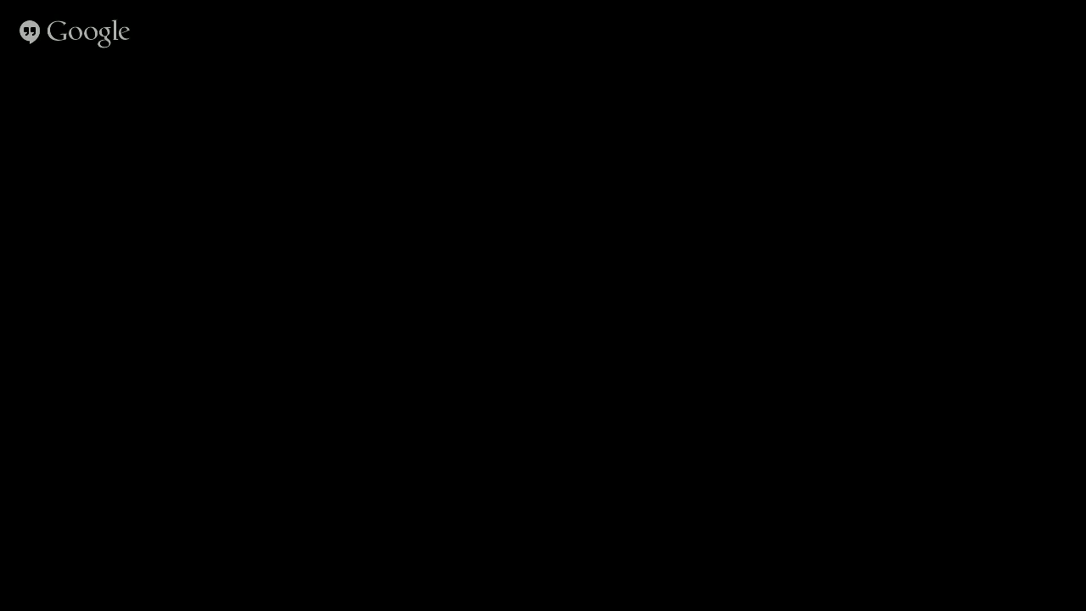